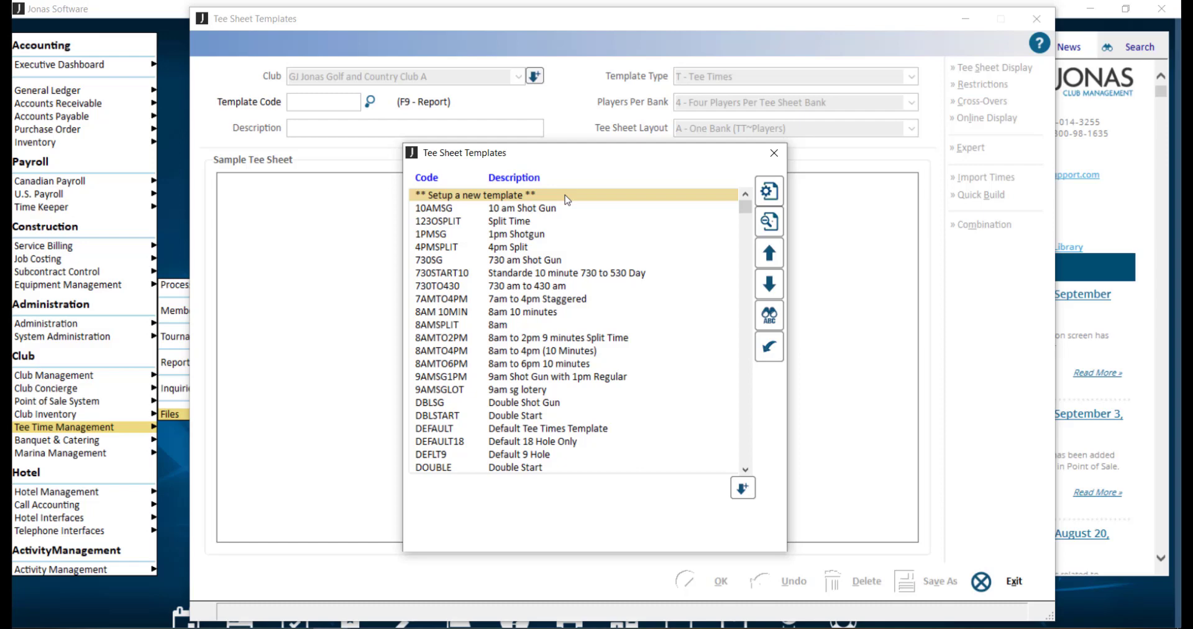
Step: Set up a new tee sheet template with code 7AM TS and description "7am tee sheet"
{"action": "double_click", "coordinate": [567, 195]}
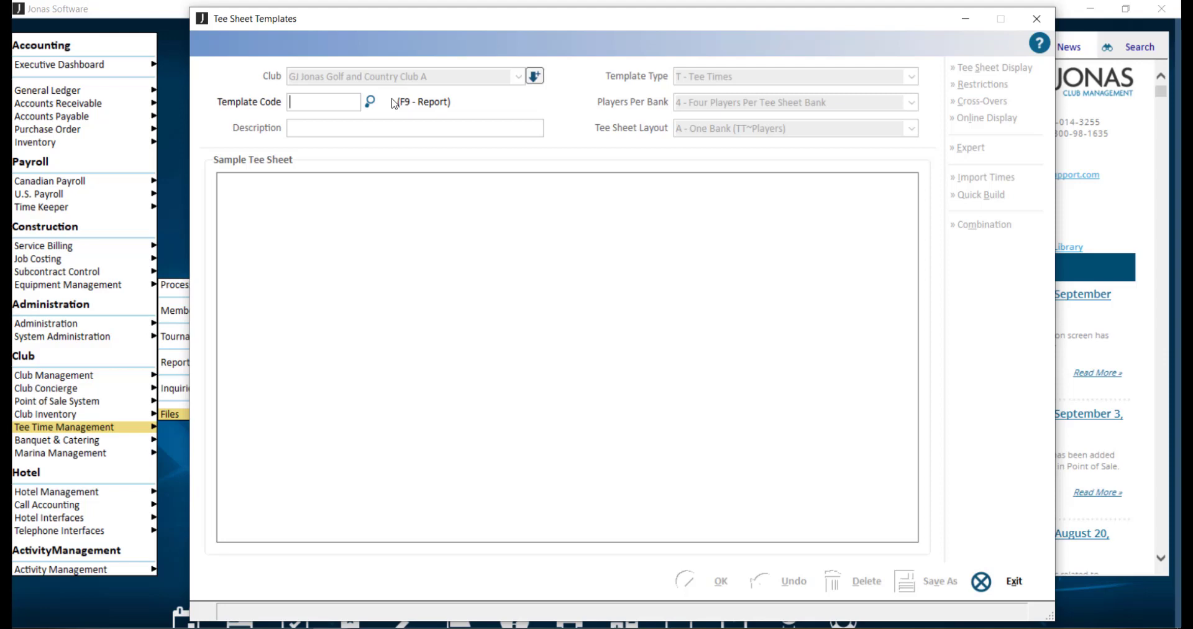
{"action": "type", "text": "7AM TS"}
{"action": "key", "text": "Return"}
{"action": "left_click", "coordinate": [395, 124]}
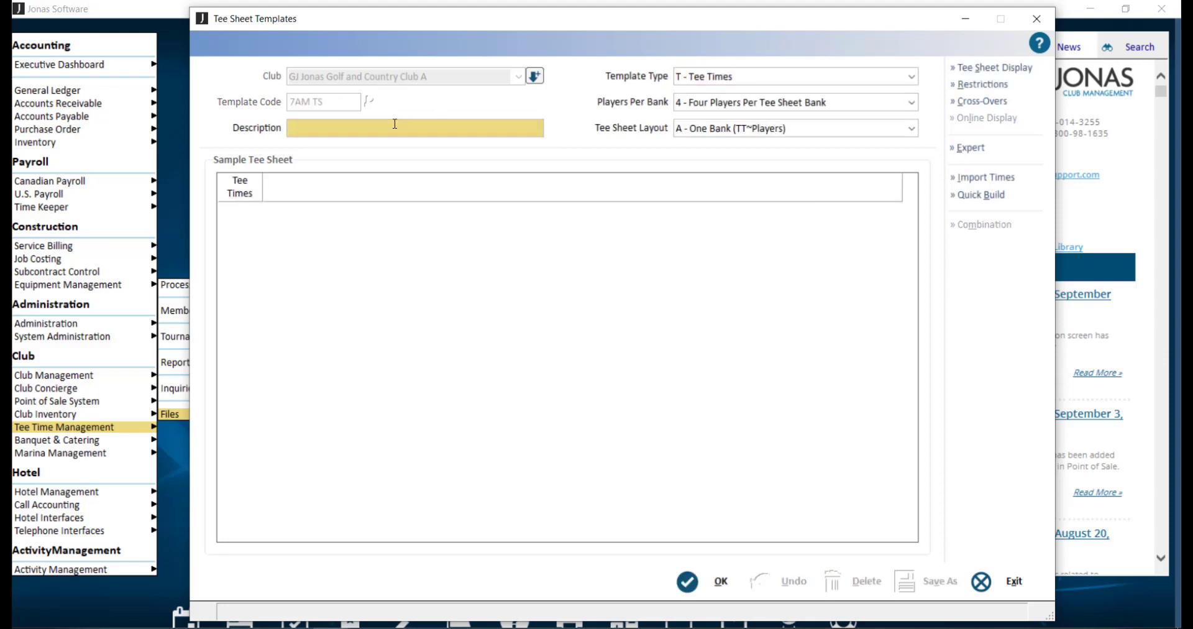
{"action": "type", "text": "7am tee sheet"}
Step: Choose T - Tee Times as the template type and keep four players per tee sheet bank
{"action": "left_click", "coordinate": [912, 78]}
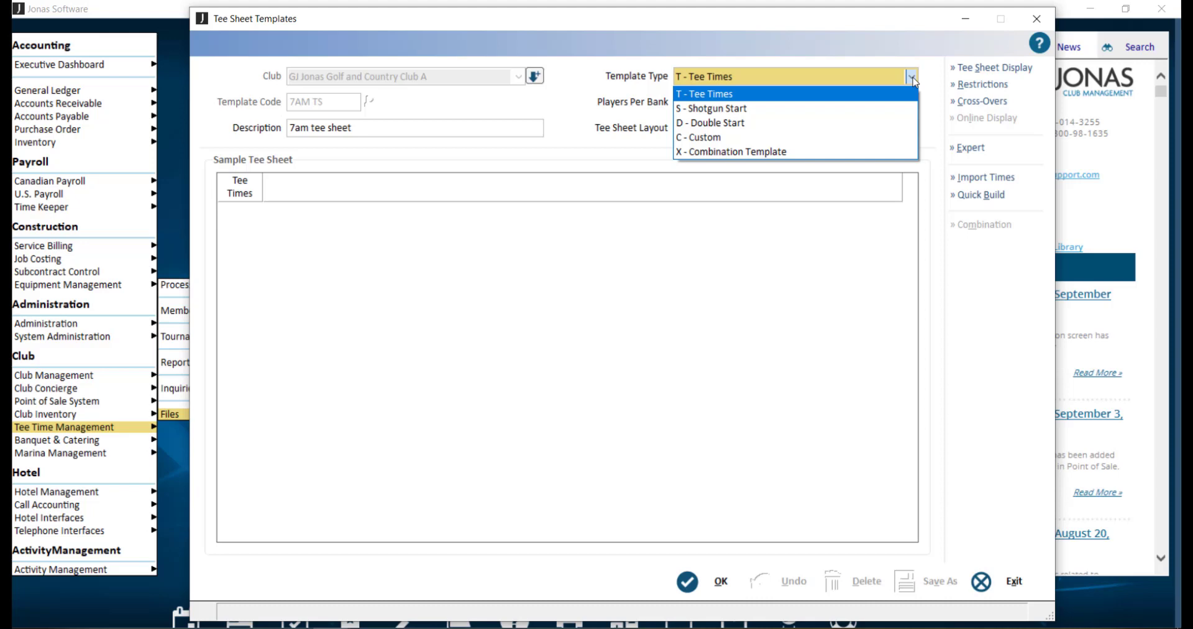
{"action": "left_click", "coordinate": [911, 93]}
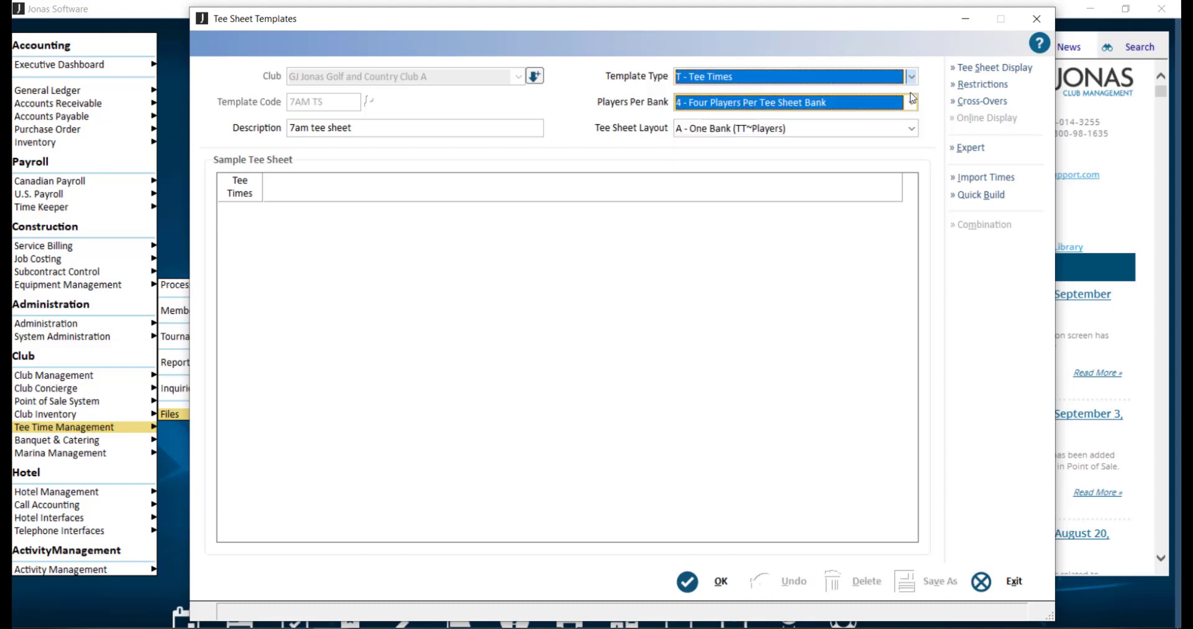
{"action": "left_click", "coordinate": [911, 103]}
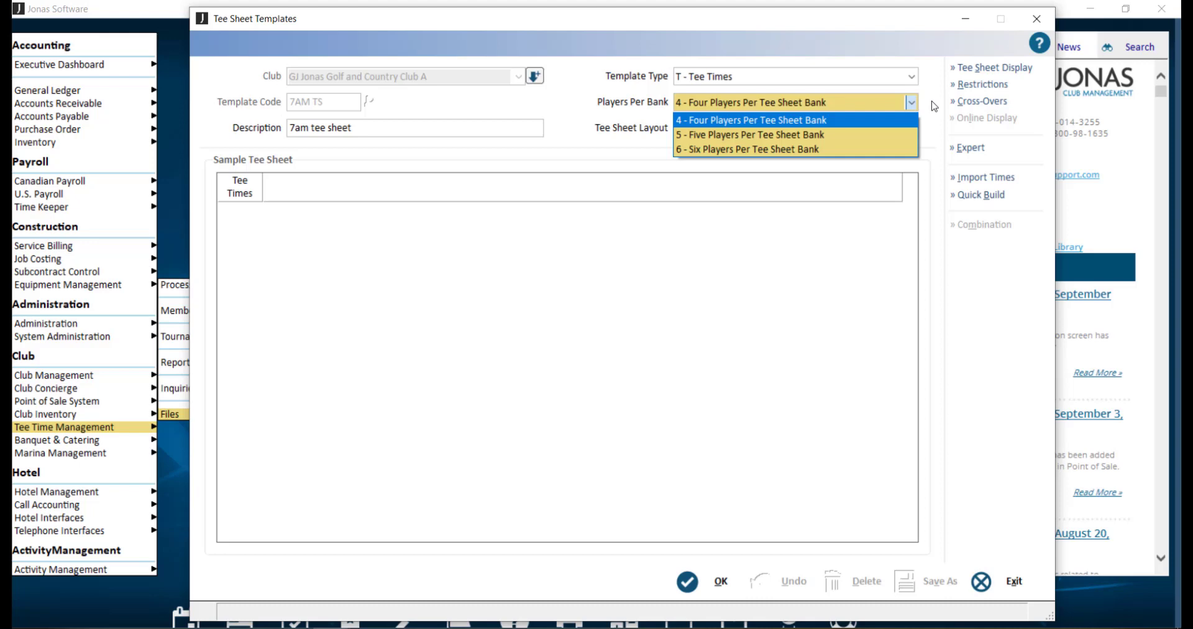
{"action": "left_click", "coordinate": [934, 107]}
Step: Try the C - Two Banks (Players~TT~Players) layout and return the template to A - One Bank (TT~Players)
{"action": "left_click", "coordinate": [911, 128]}
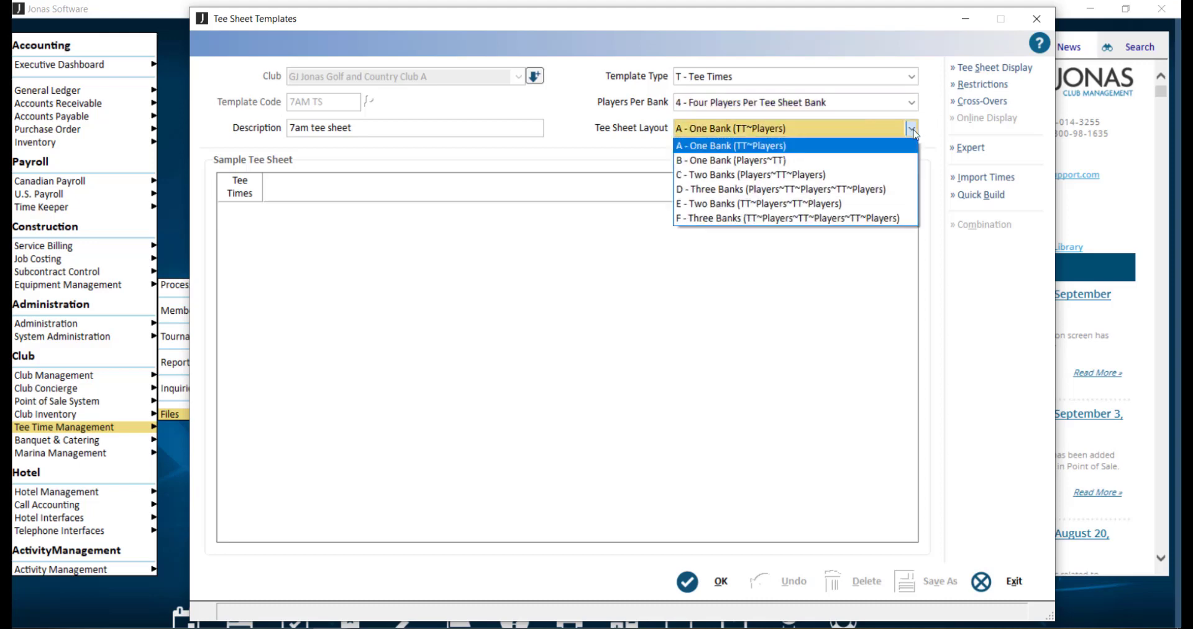
{"action": "left_click", "coordinate": [908, 182]}
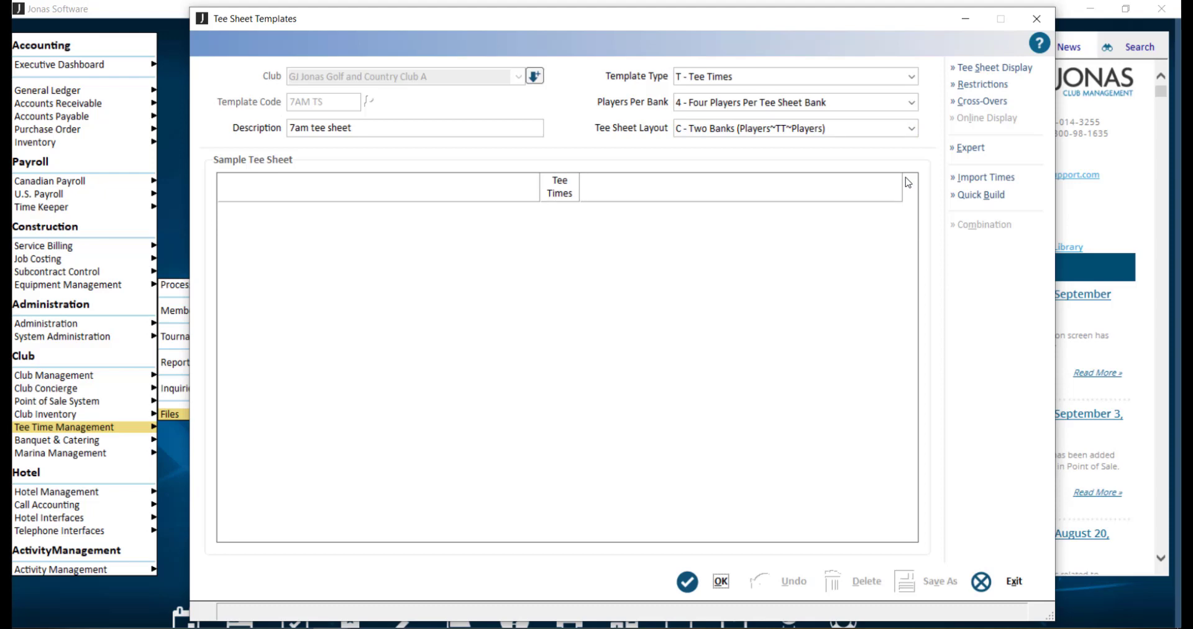
{"action": "left_click", "coordinate": [911, 128]}
{"action": "left_click", "coordinate": [907, 146]}
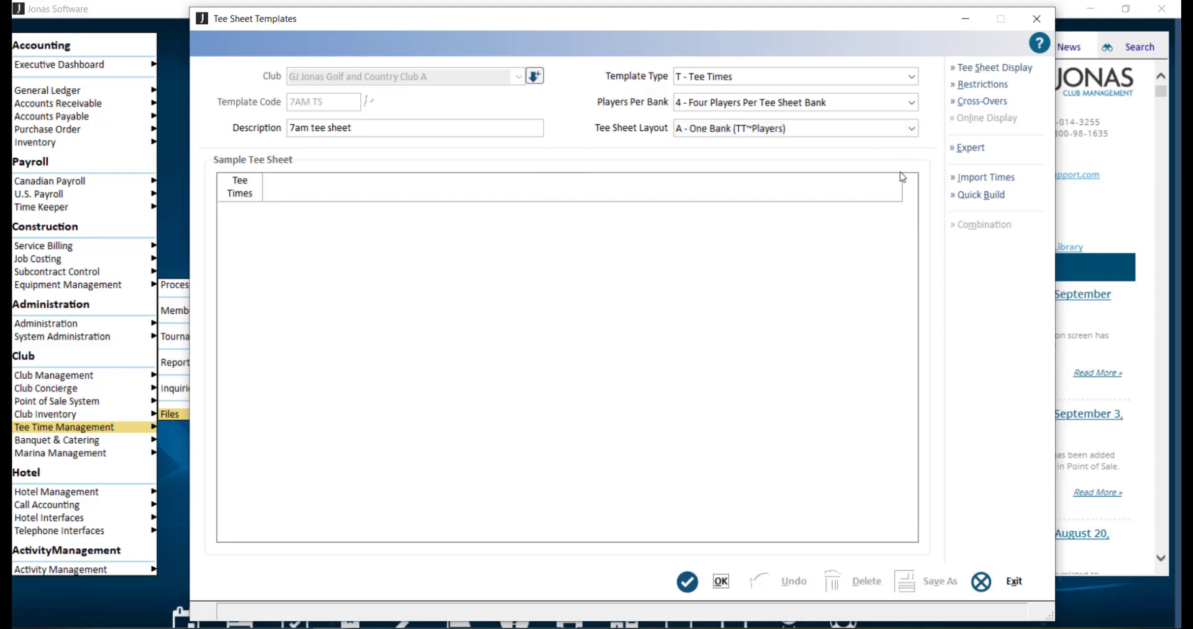
Step: Open Quick Build for the template and keep T - Tee Times as the build format
{"action": "left_click", "coordinate": [1001, 196]}
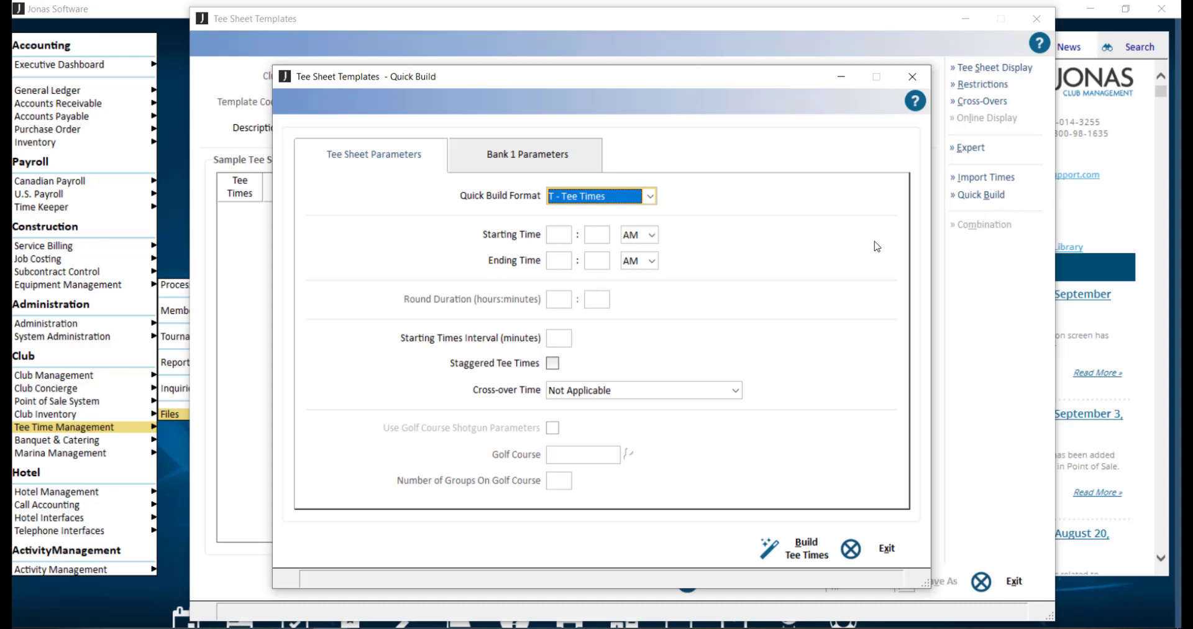
{"action": "left_click", "coordinate": [649, 198]}
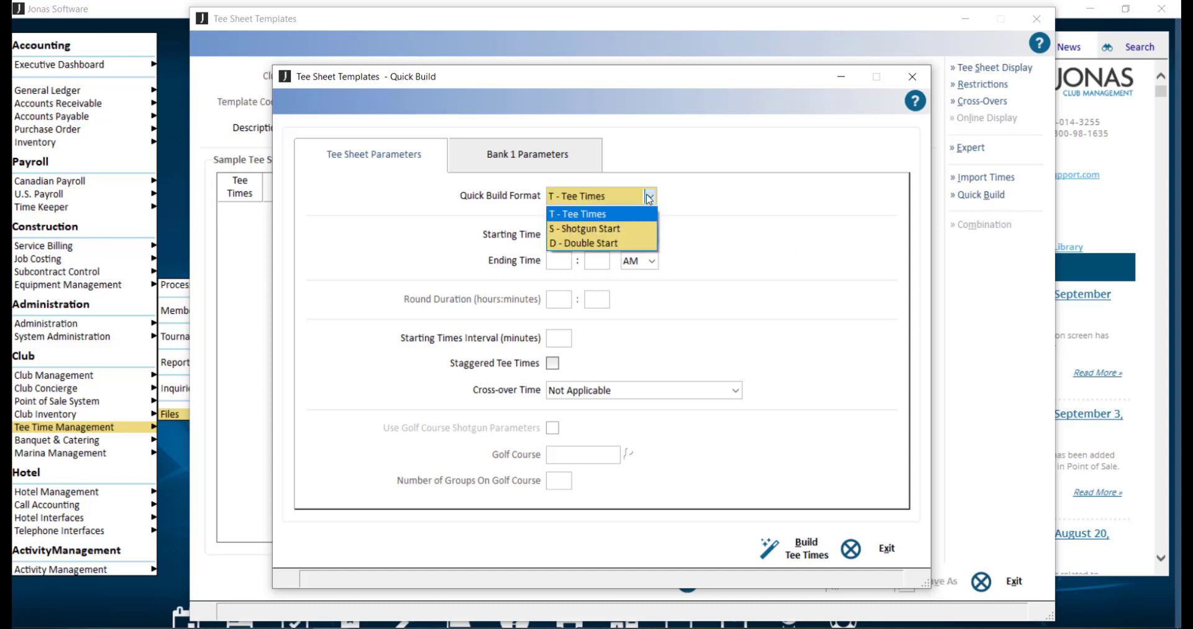
{"action": "left_click", "coordinate": [678, 195]}
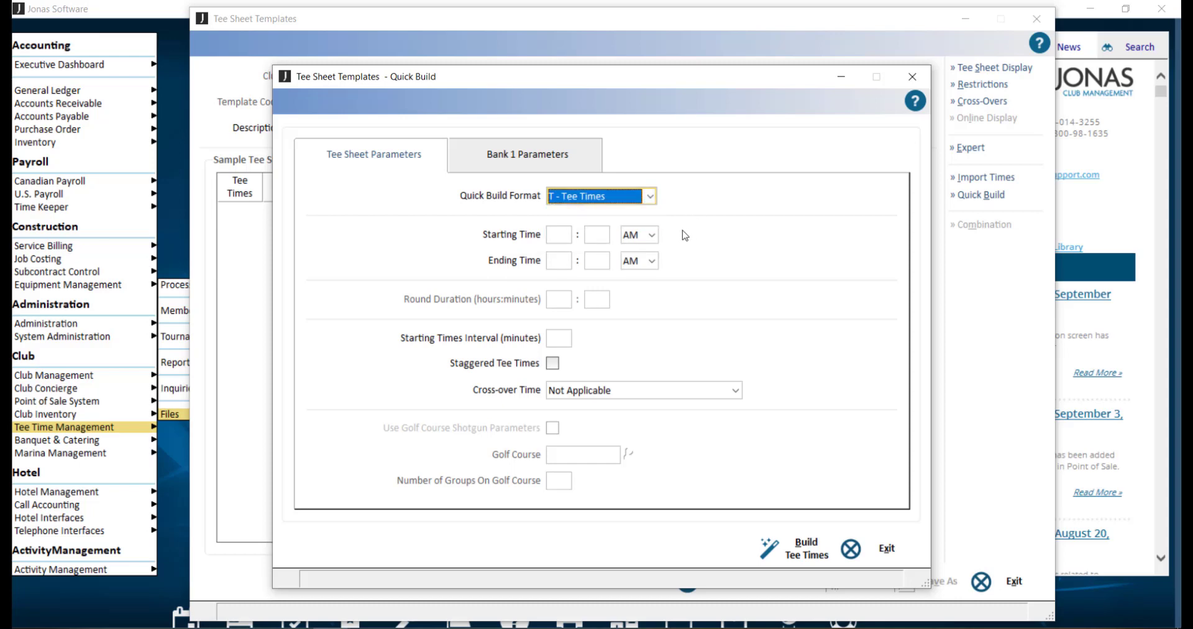
Step: Set the starting time to 09:00 AM, the ending time to 04:00 PM and the starting times interval to 10 minutes
{"action": "left_click", "coordinate": [558, 234]}
{"action": "type", "text": "09"}
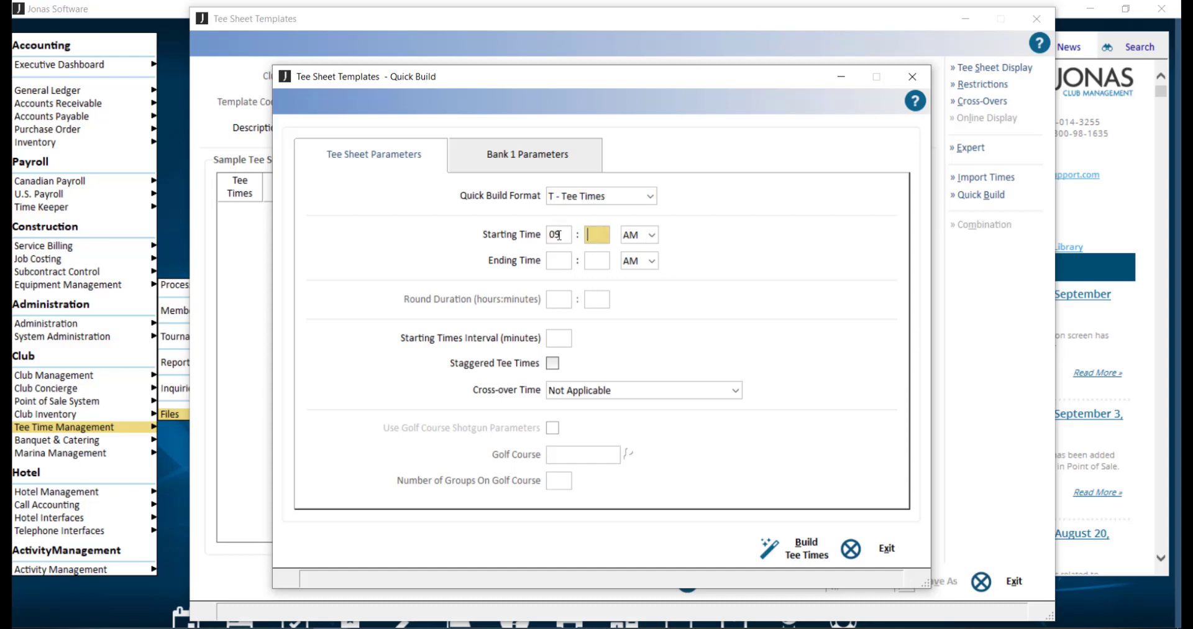
{"action": "type", "text": ":00"}
{"action": "key", "text": "Tab"}
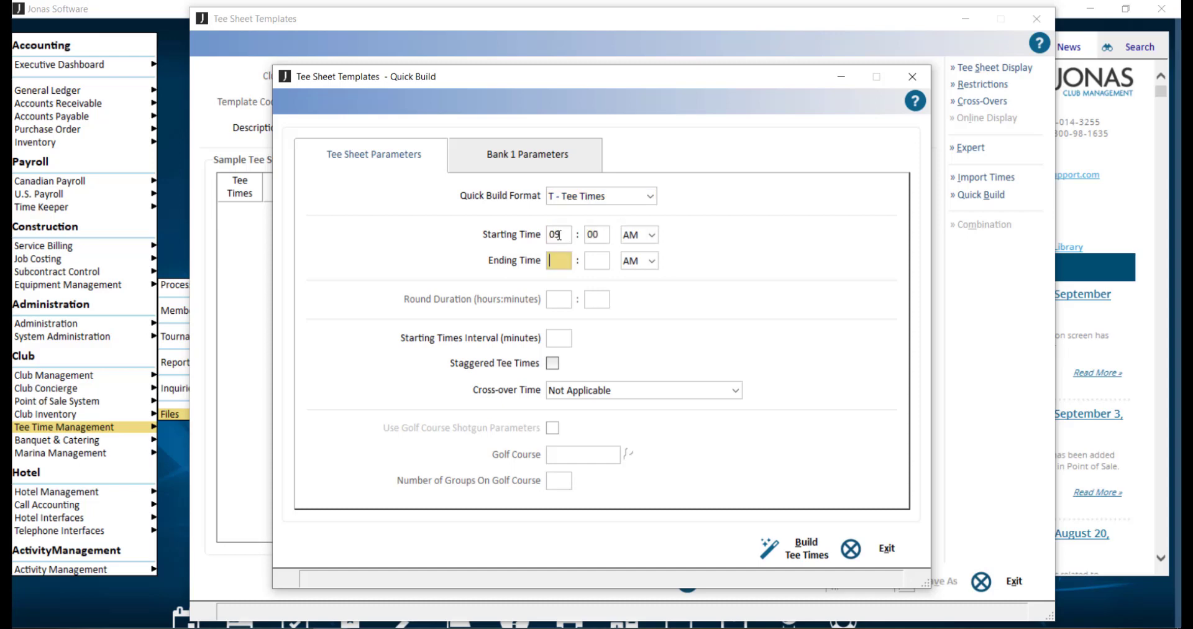
{"action": "type", "text": "0400"}
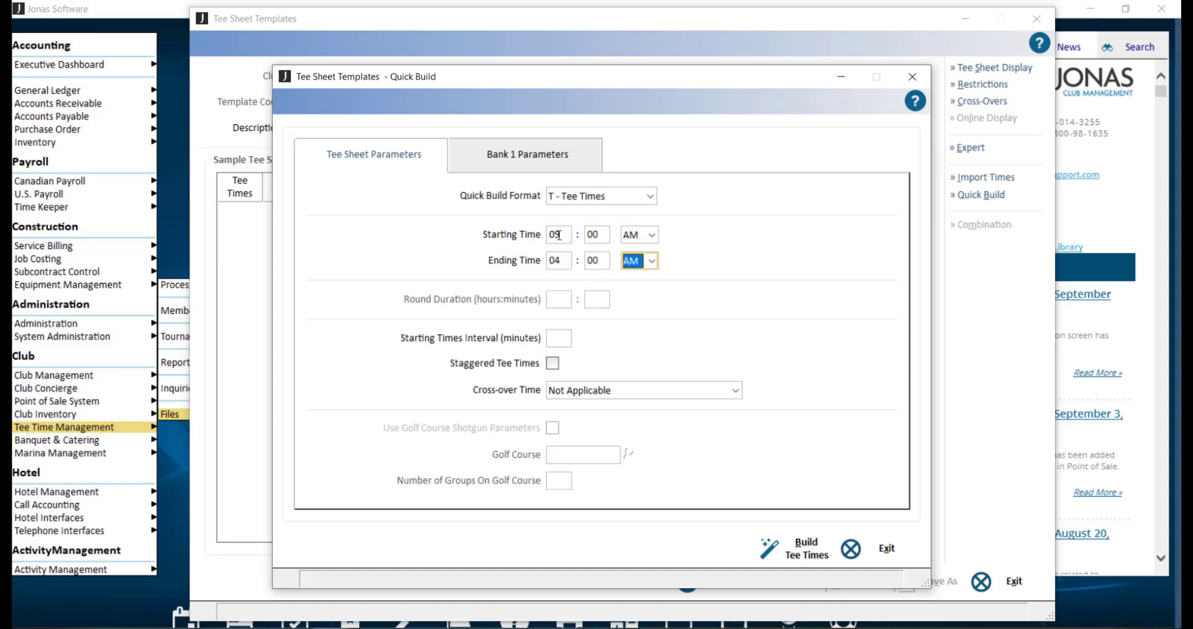
{"action": "type", "text": "p"}
{"action": "key", "text": "shift+Tab"}
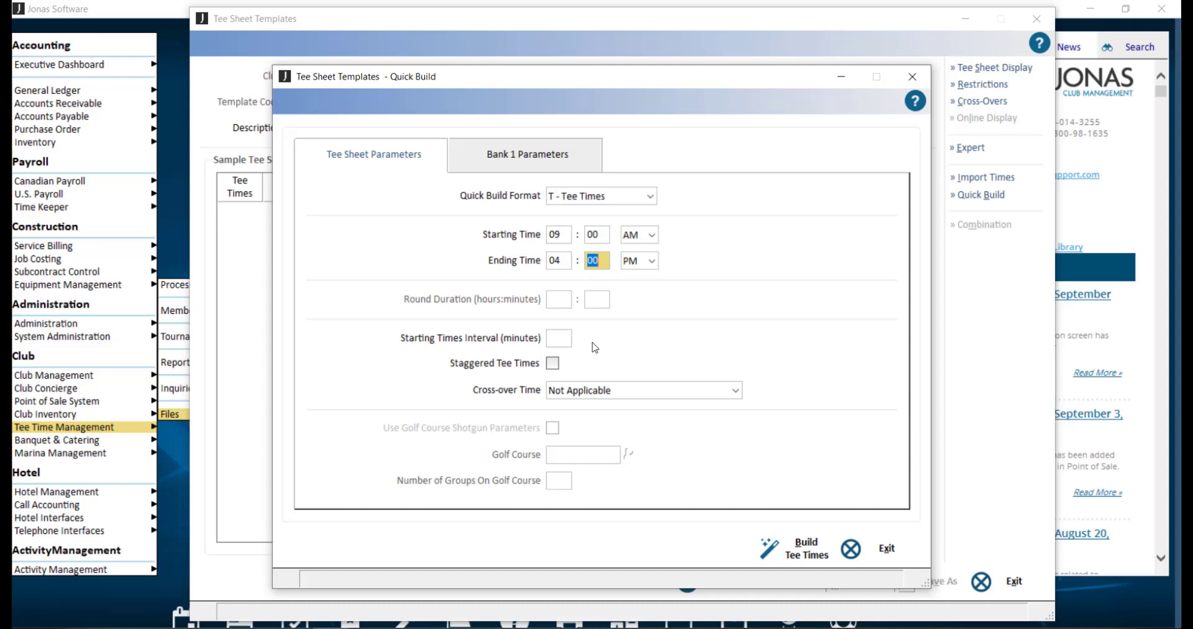
{"action": "left_click", "coordinate": [570, 339]}
{"action": "type", "text": "10"}
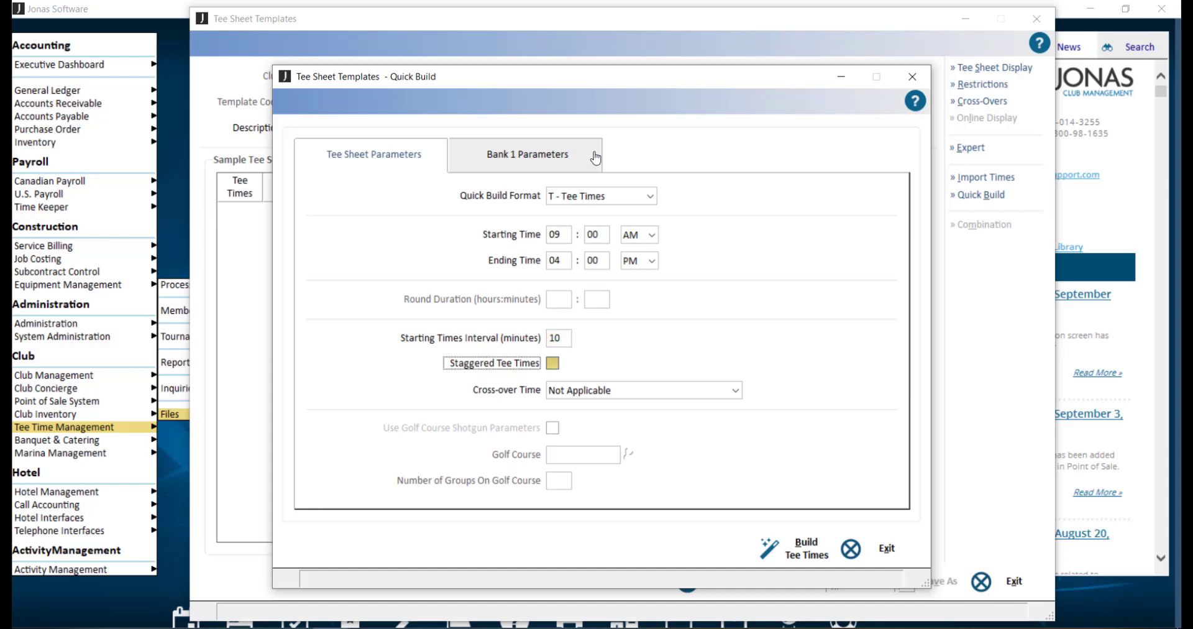
Step: Fill in the Bank 1 parameters with 18 holes, the description "bank 1" and hole number 1
{"action": "left_click", "coordinate": [595, 158]}
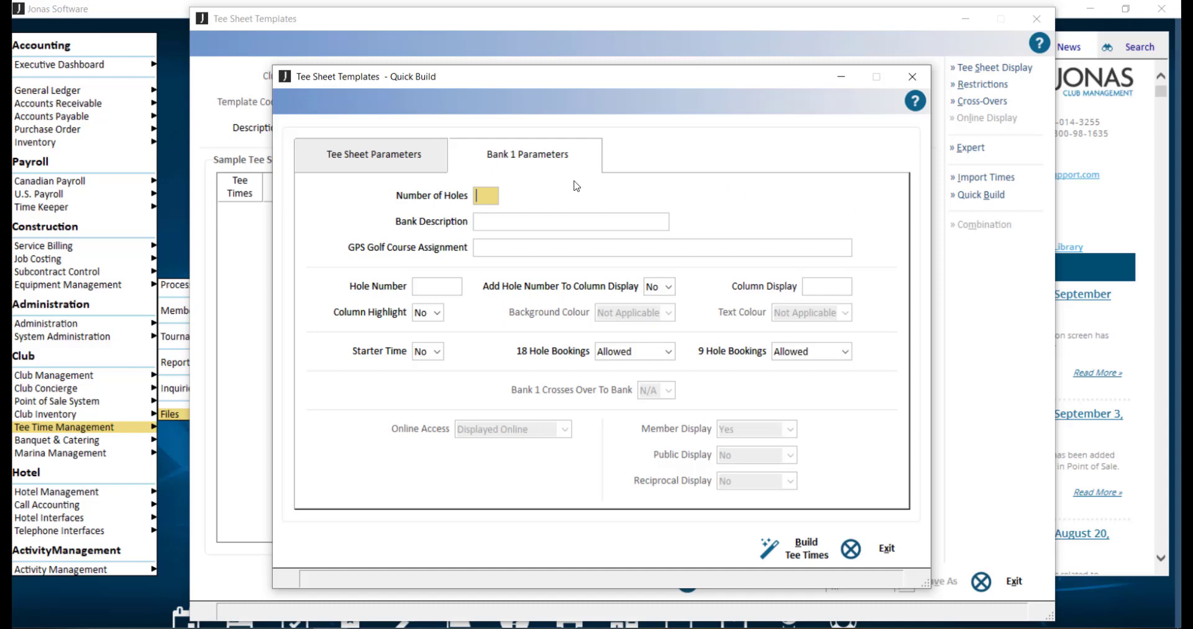
{"action": "type", "text": "18"}
{"action": "left_click", "coordinate": [541, 219]}
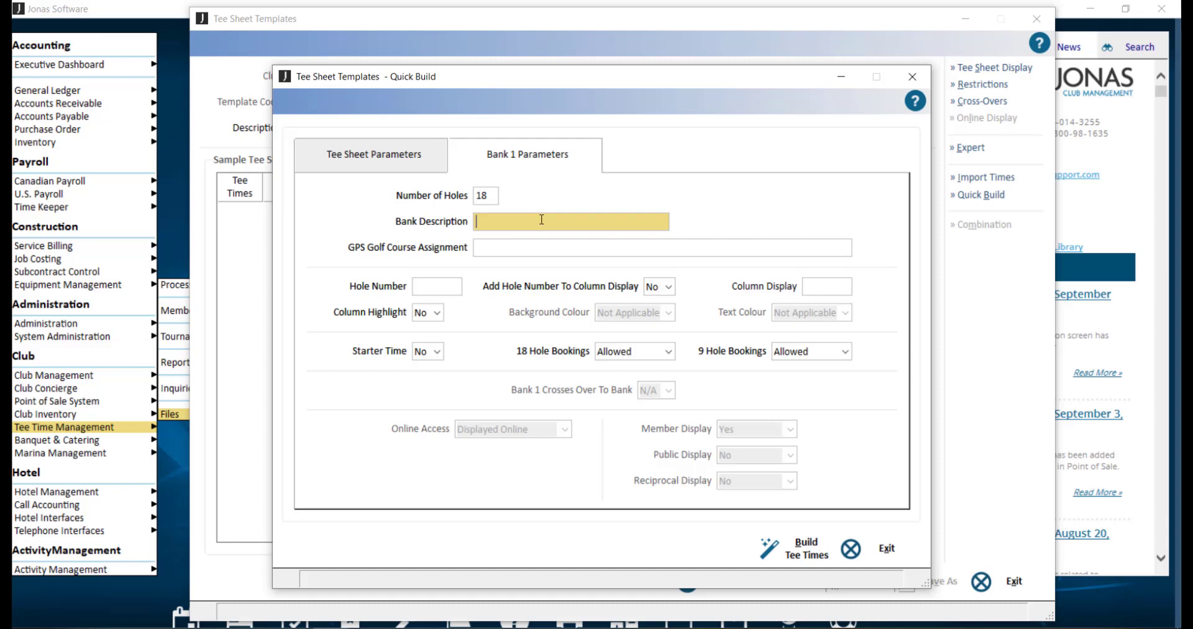
{"action": "type", "text": "bank 1"}
{"action": "left_click", "coordinate": [450, 290]}
{"action": "type", "text": "1"}
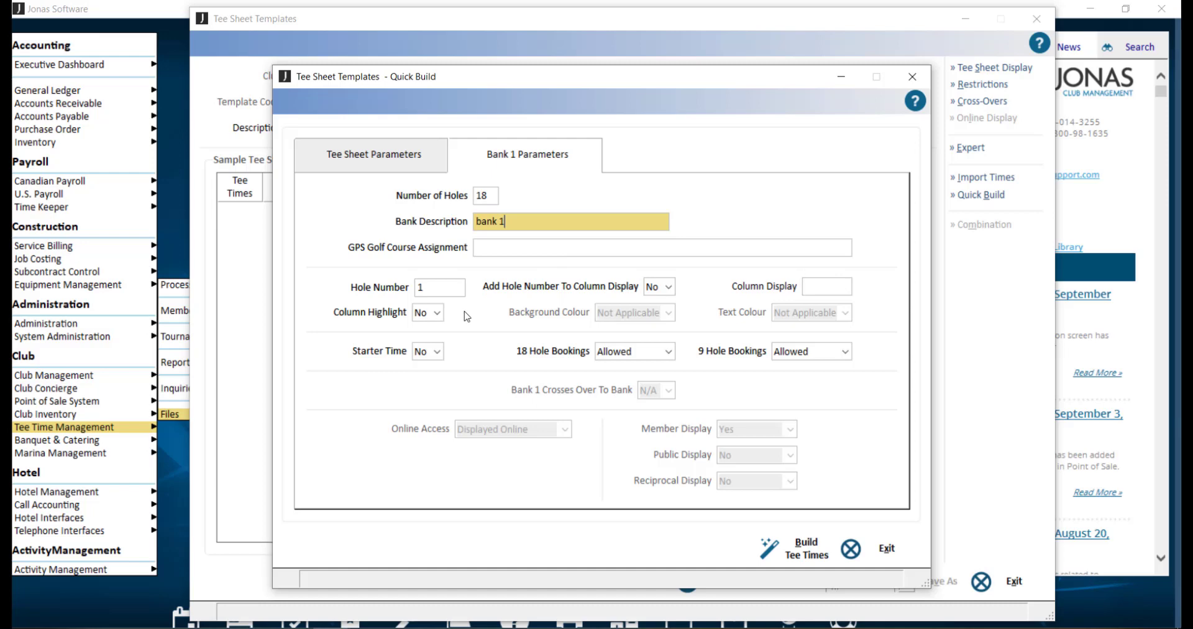
{"action": "key", "text": "Tab"}
Step: Enable column highlighting for bank 1, view the background and text colour choices, and turn highlighting back off
{"action": "left_click", "coordinate": [438, 312]}
{"action": "left_click", "coordinate": [435, 345]}
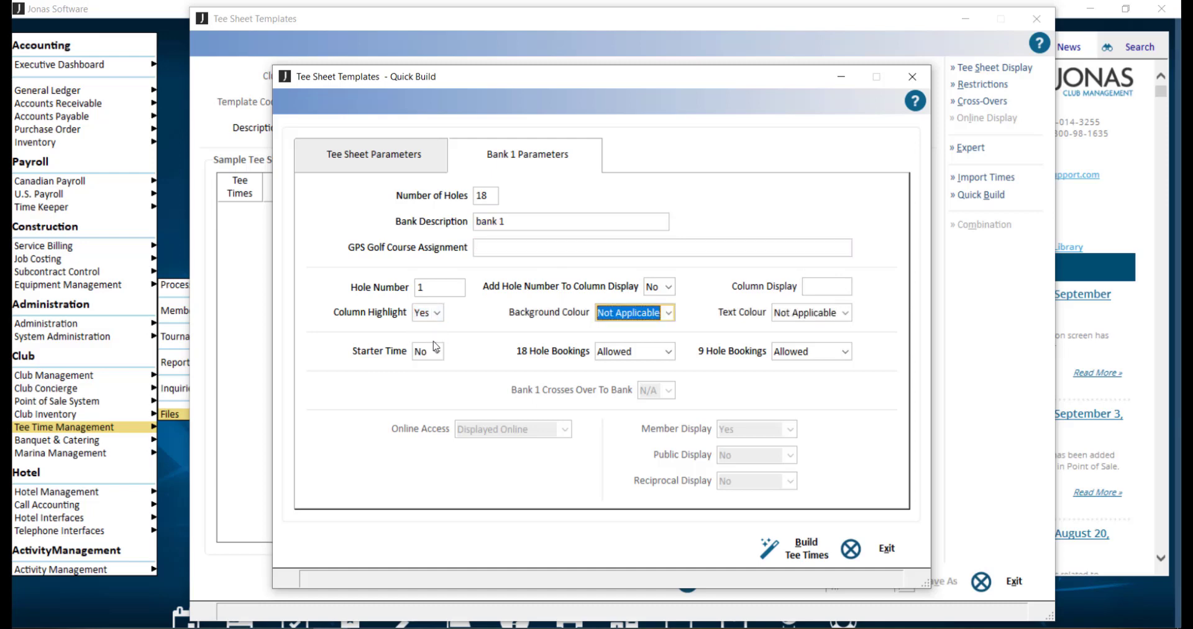
{"action": "left_click", "coordinate": [669, 313]}
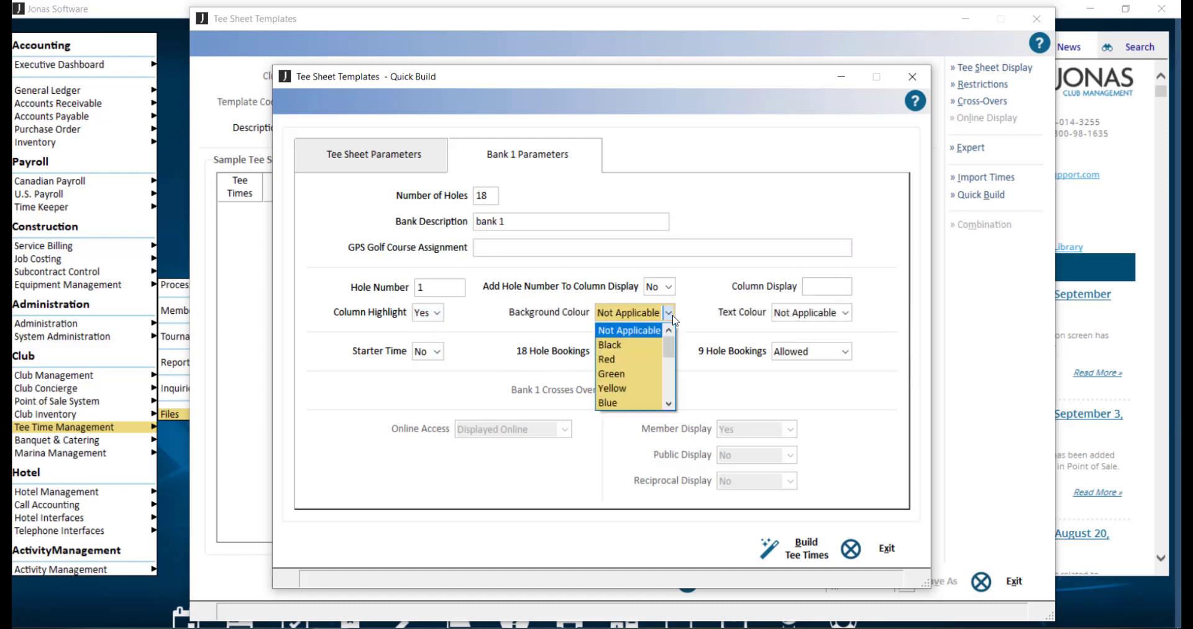
{"action": "left_click", "coordinate": [847, 313]}
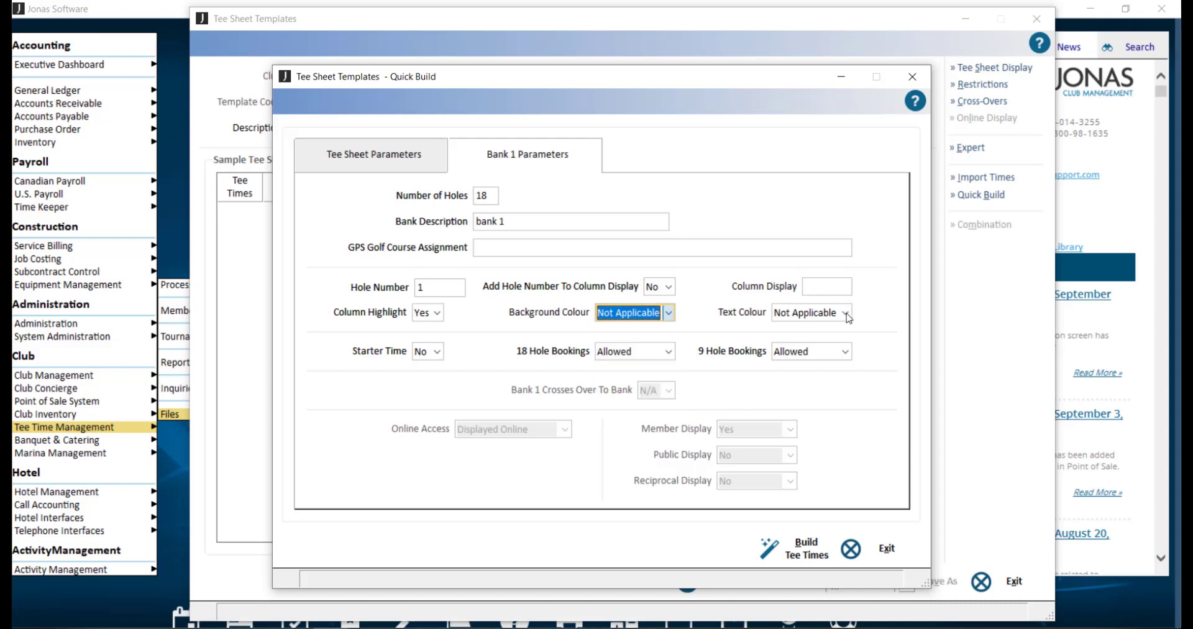
{"action": "left_click", "coordinate": [846, 314]}
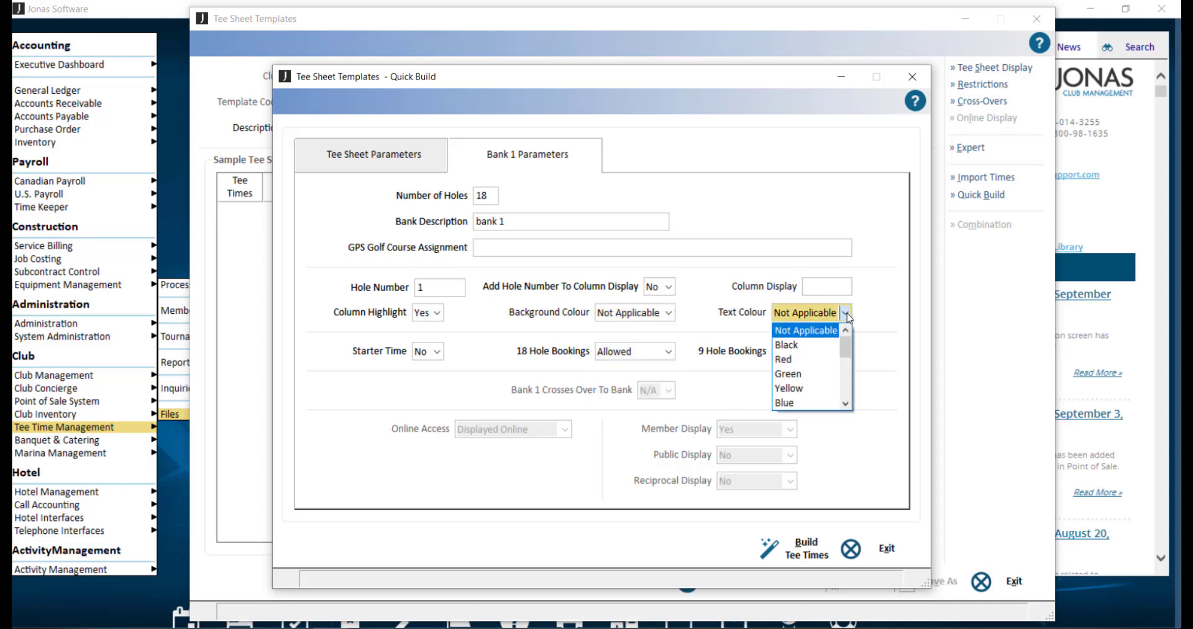
{"action": "left_click", "coordinate": [872, 311]}
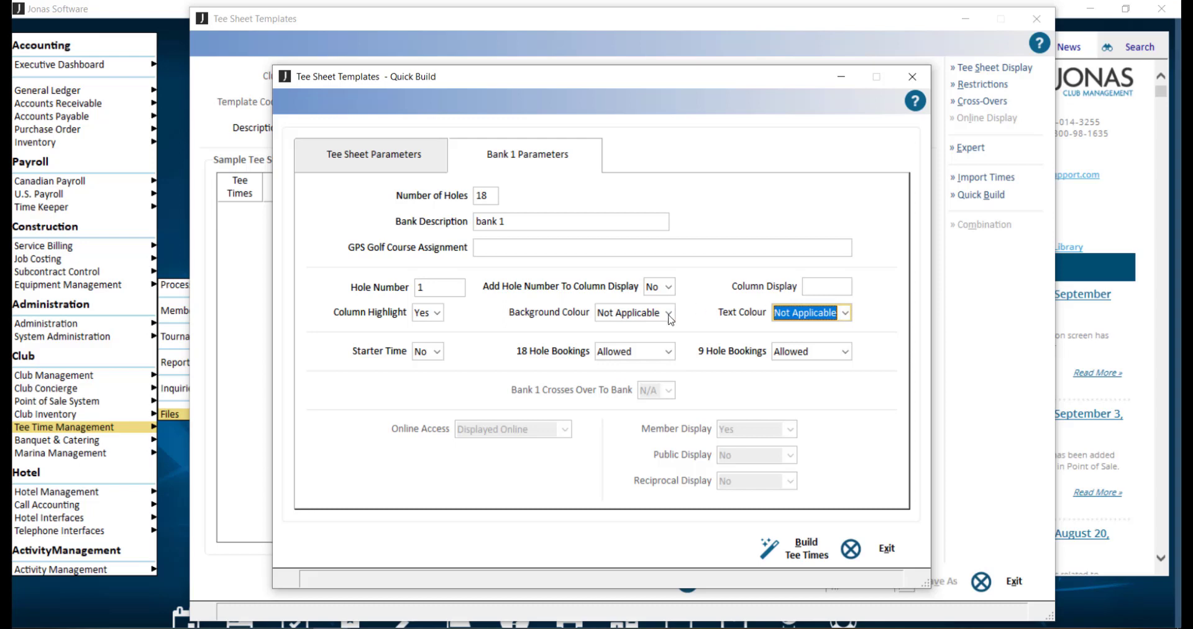
{"action": "left_click", "coordinate": [437, 313]}
{"action": "left_click", "coordinate": [425, 344]}
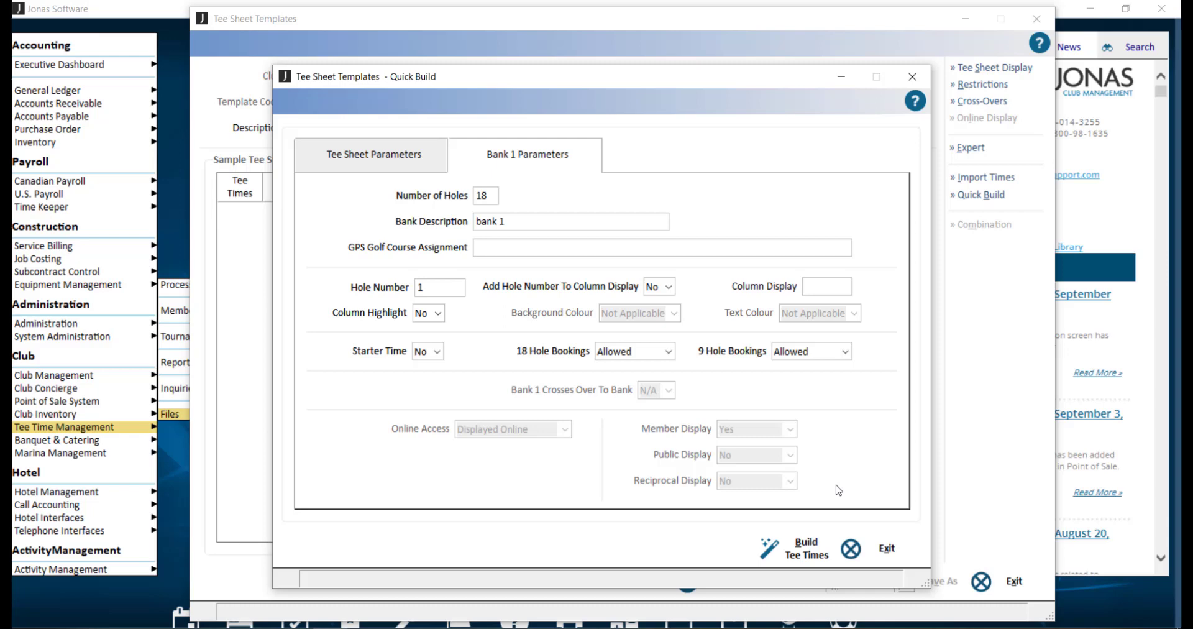
Step: Build the tee times from the Quick Build parameters and merge them into the current template
{"action": "left_click", "coordinate": [811, 562]}
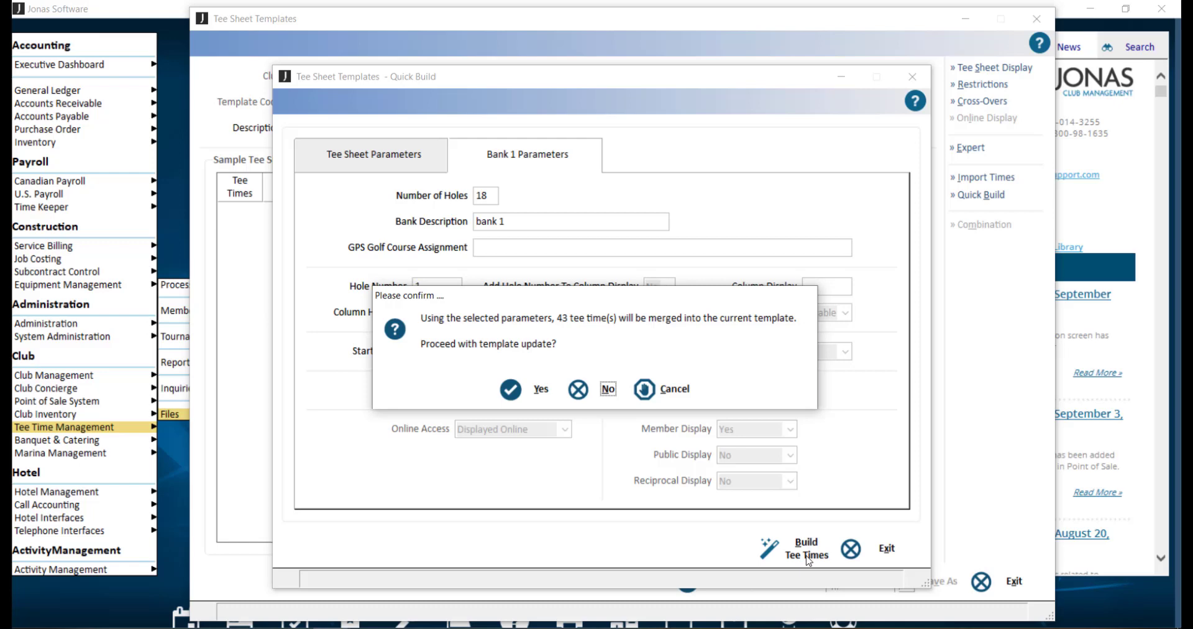
{"action": "left_click", "coordinate": [545, 388]}
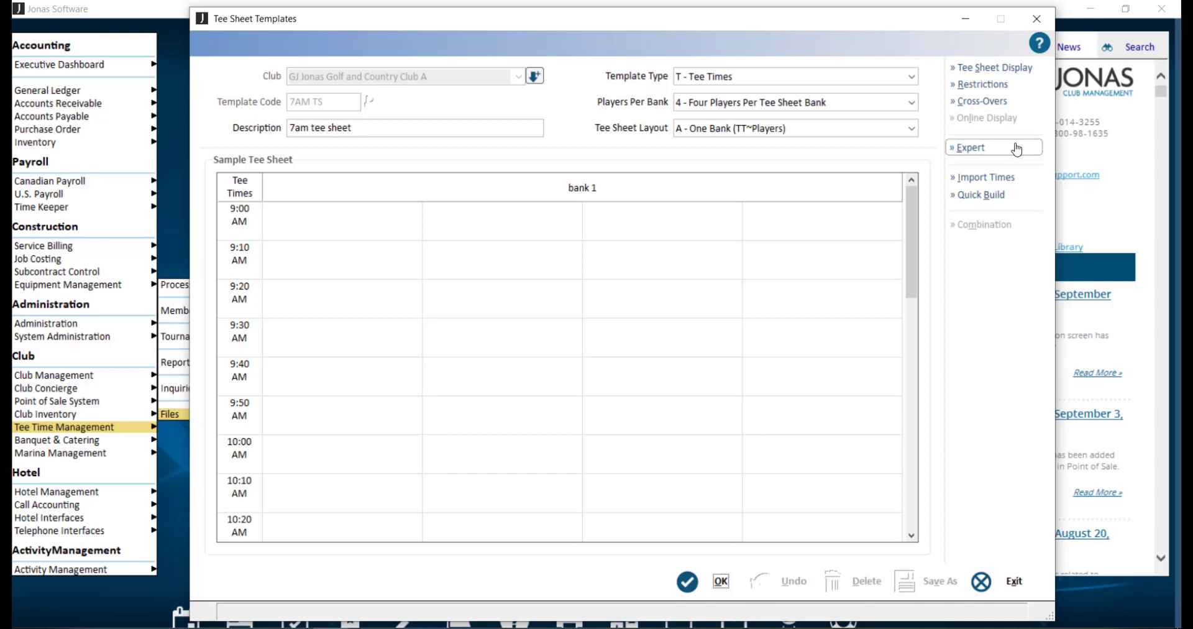
Step: Open the tee sheet display details and examine the removal option for the 9:20 AM tee time and the selection of several tee times
{"action": "left_click", "coordinate": [1039, 72]}
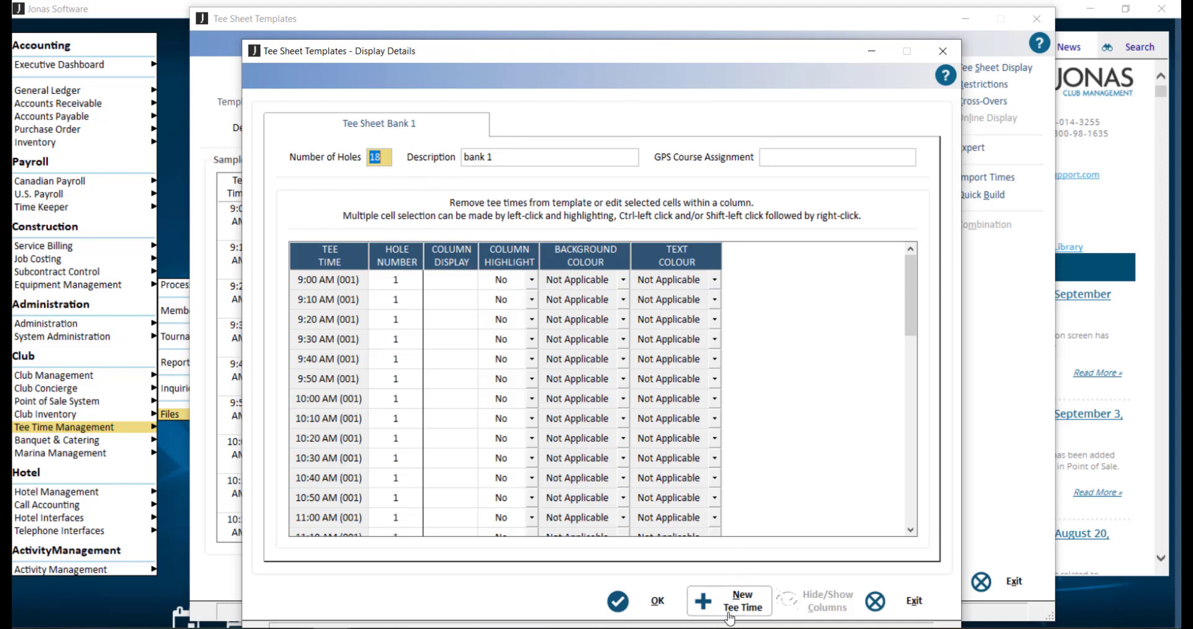
{"action": "left_click", "coordinate": [351, 322]}
{"action": "right_click", "coordinate": [351, 322]}
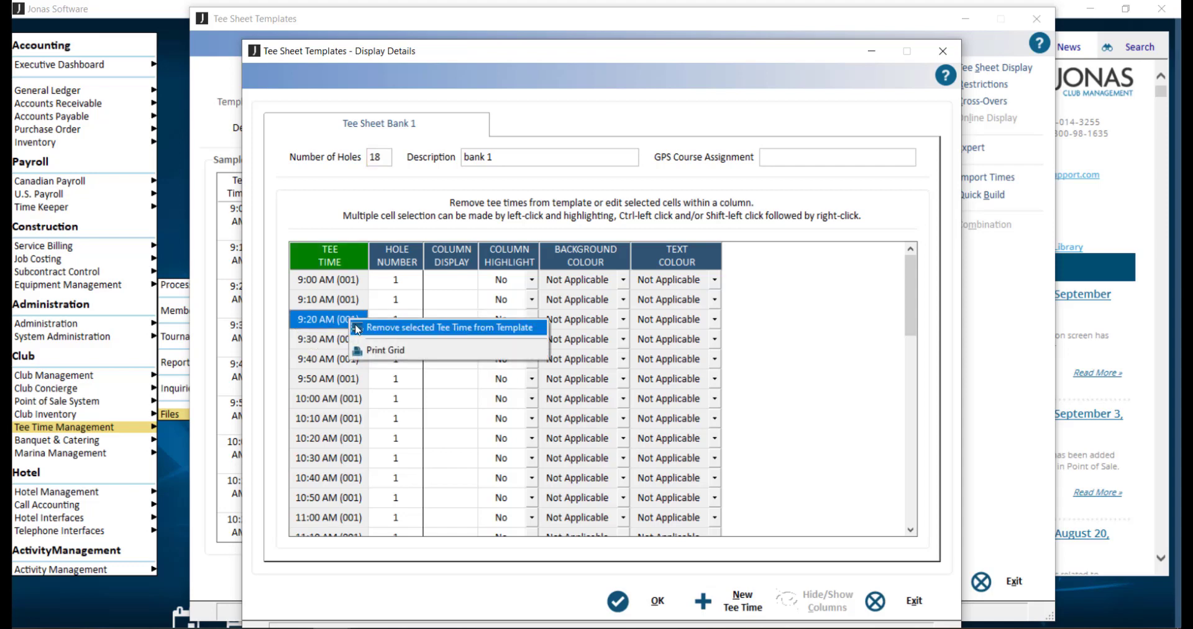
{"action": "left_click", "coordinate": [369, 233]}
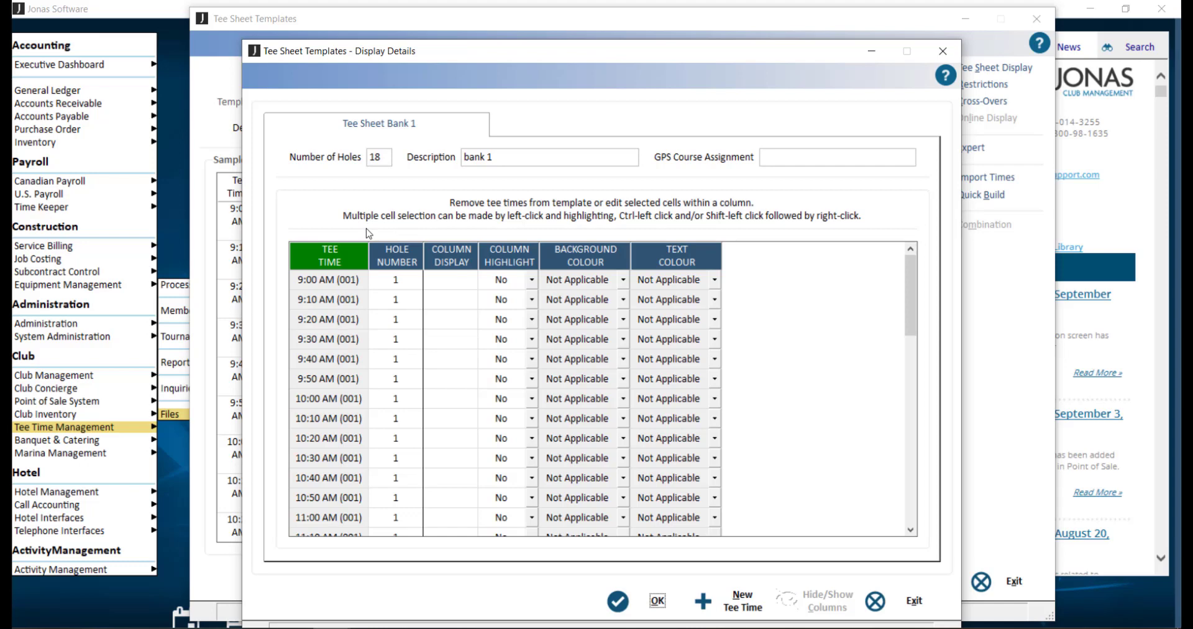
{"action": "left_click_drag", "start_coordinate": [328, 299], "coordinate": [326, 320]}
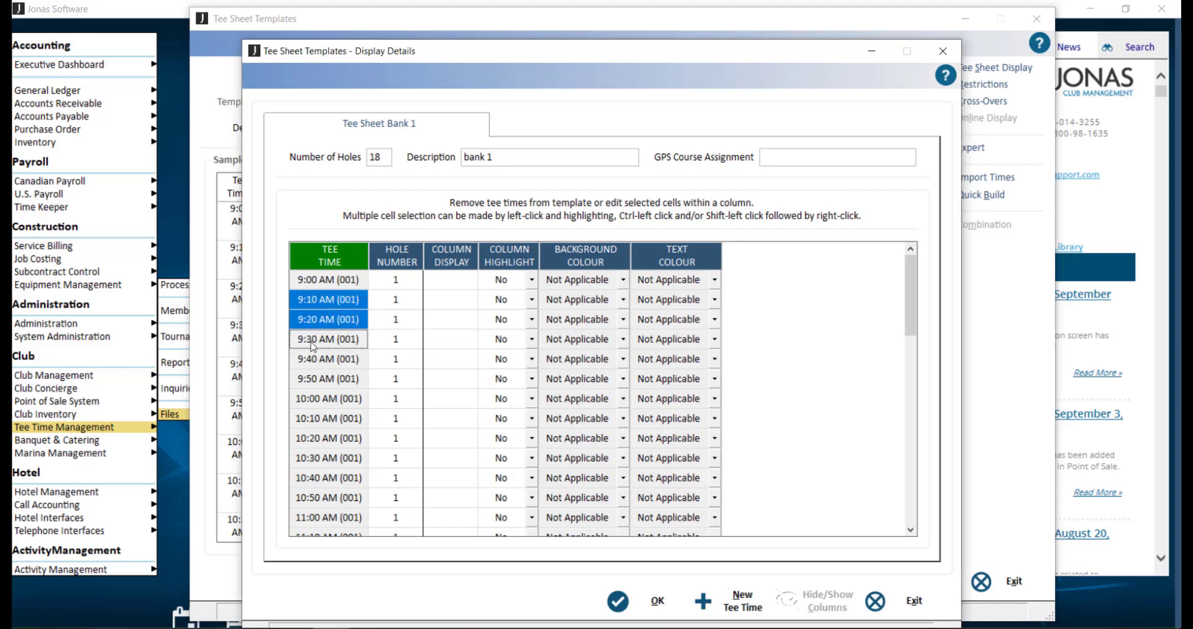
{"action": "left_click", "coordinate": [305, 361]}
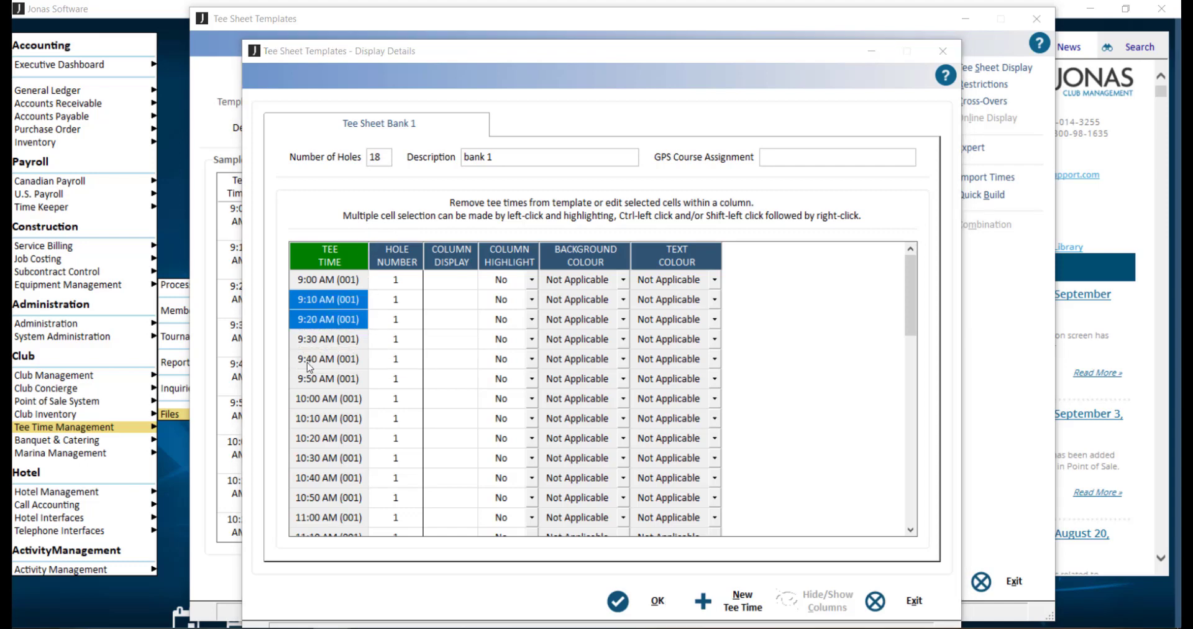
{"action": "left_click_drag", "start_coordinate": [300, 379], "coordinate": [301, 443]}
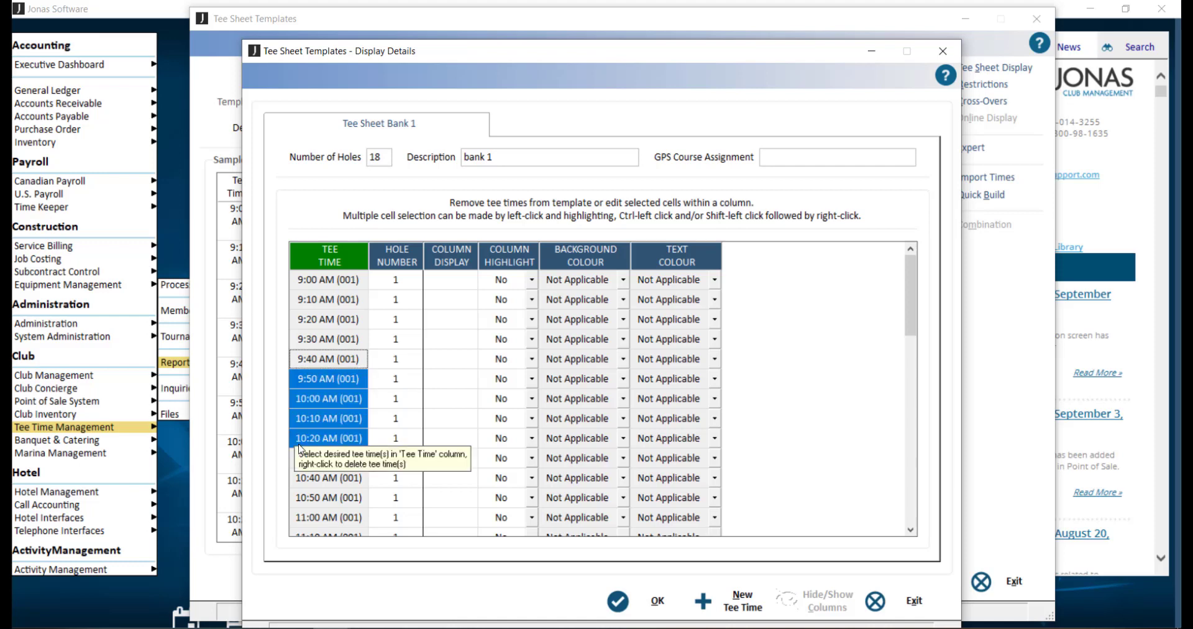
Step: Set the hole number of the 9:10 AM tee time to 2
{"action": "left_click", "coordinate": [404, 248]}
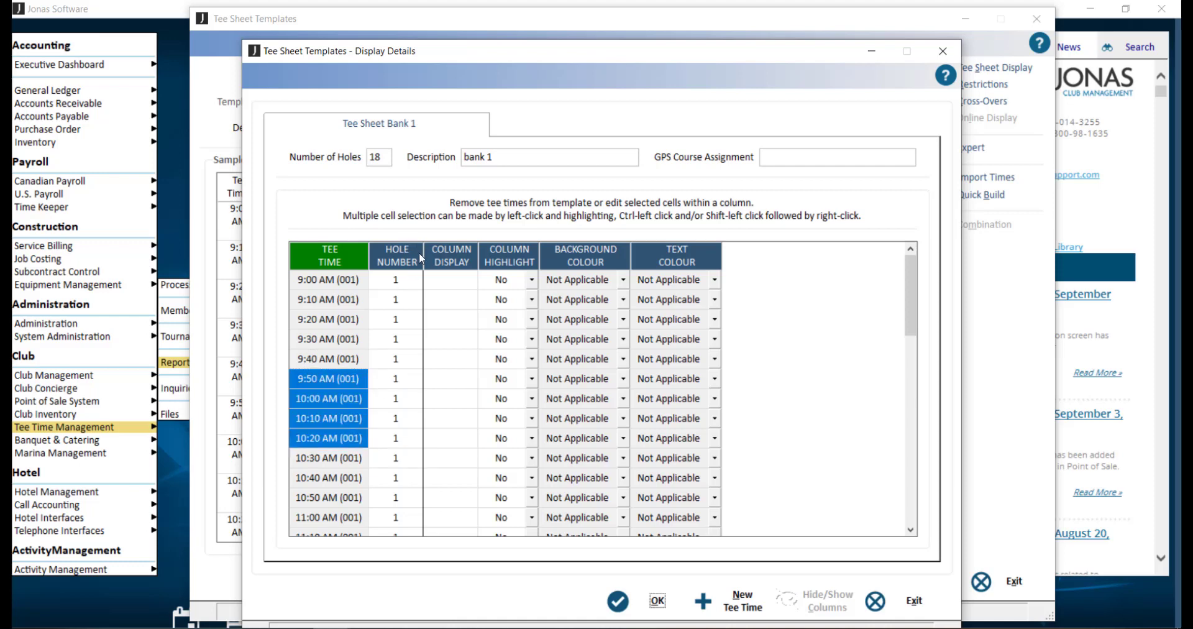
{"action": "right_click", "coordinate": [412, 297]}
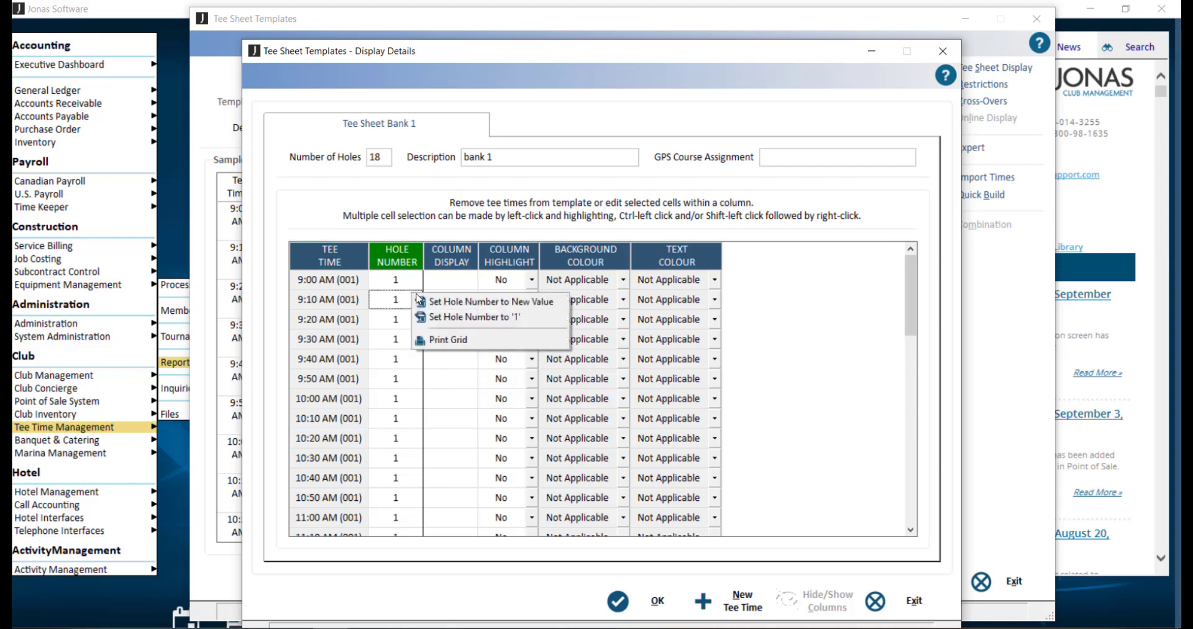
{"action": "left_click", "coordinate": [431, 303]}
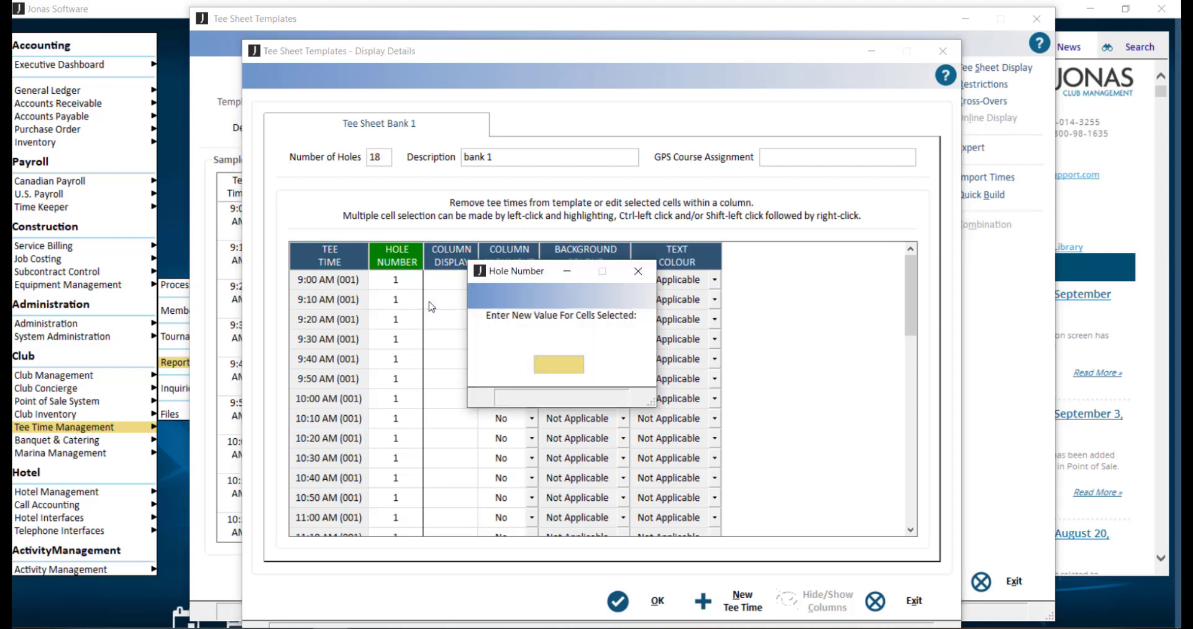
{"action": "type", "text": "2"}
{"action": "key", "text": "Return"}
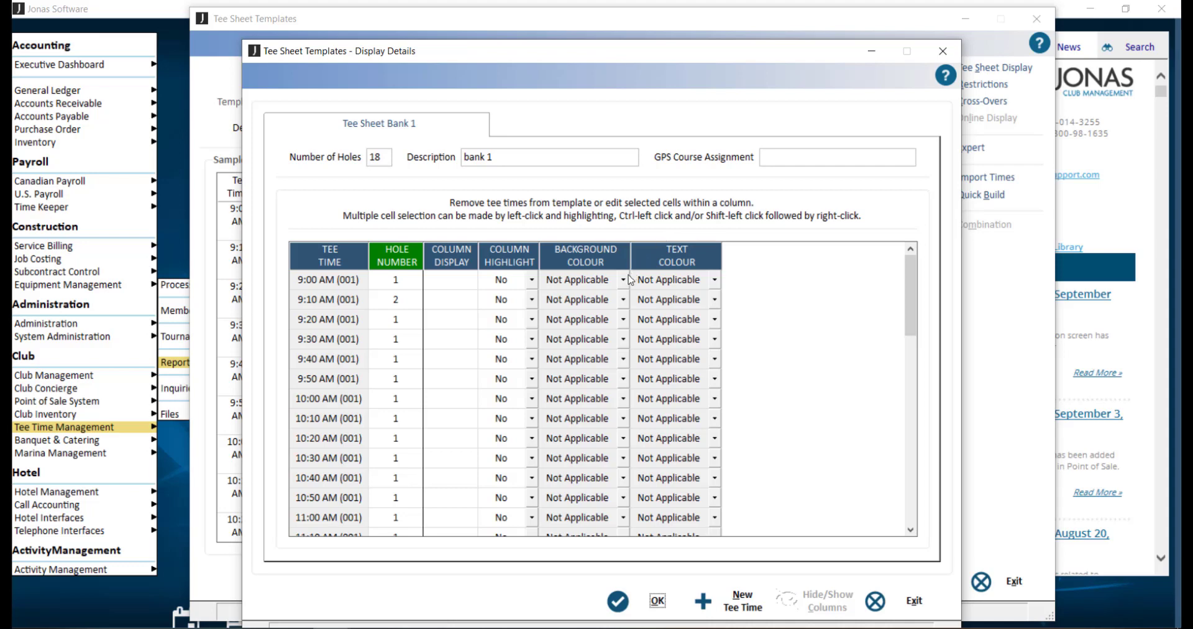
Step: Check the column highlight options for the 9:00 AM tee time and accept the tee sheet display details
{"action": "right_click", "coordinate": [534, 285]}
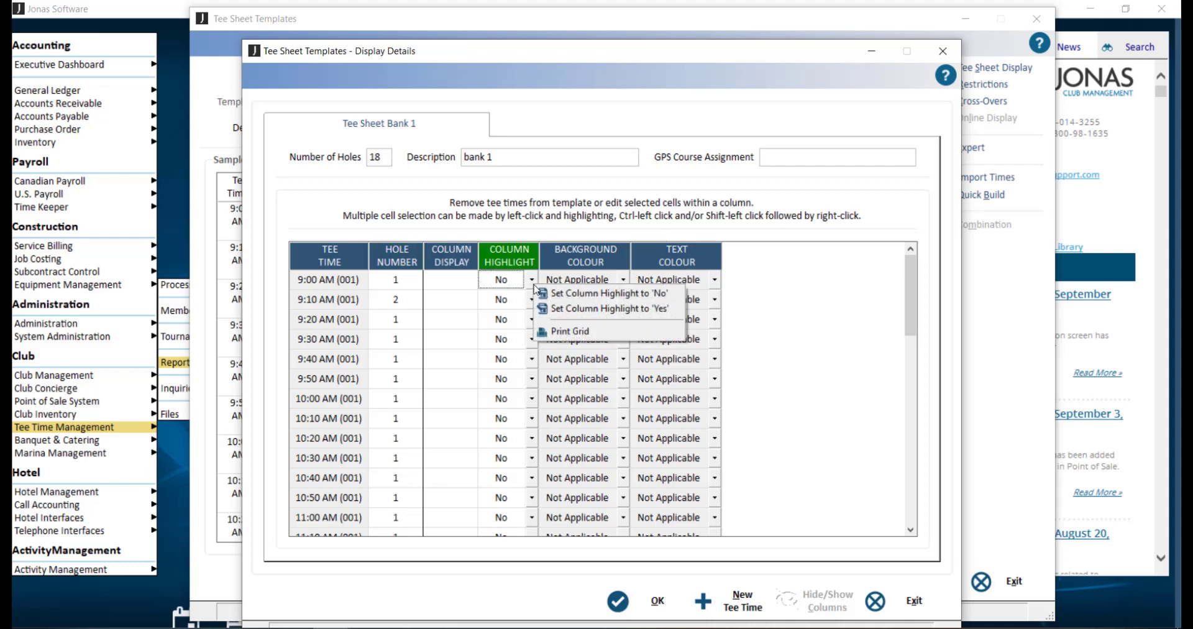
{"action": "left_click", "coordinate": [554, 233]}
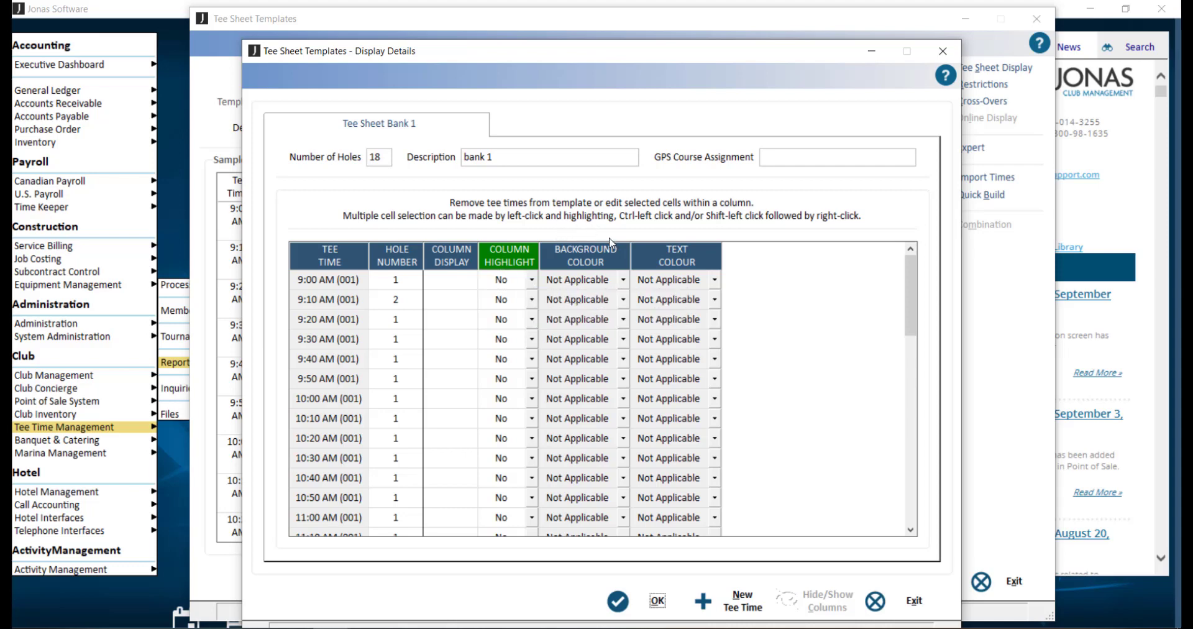
{"action": "left_click", "coordinate": [678, 604]}
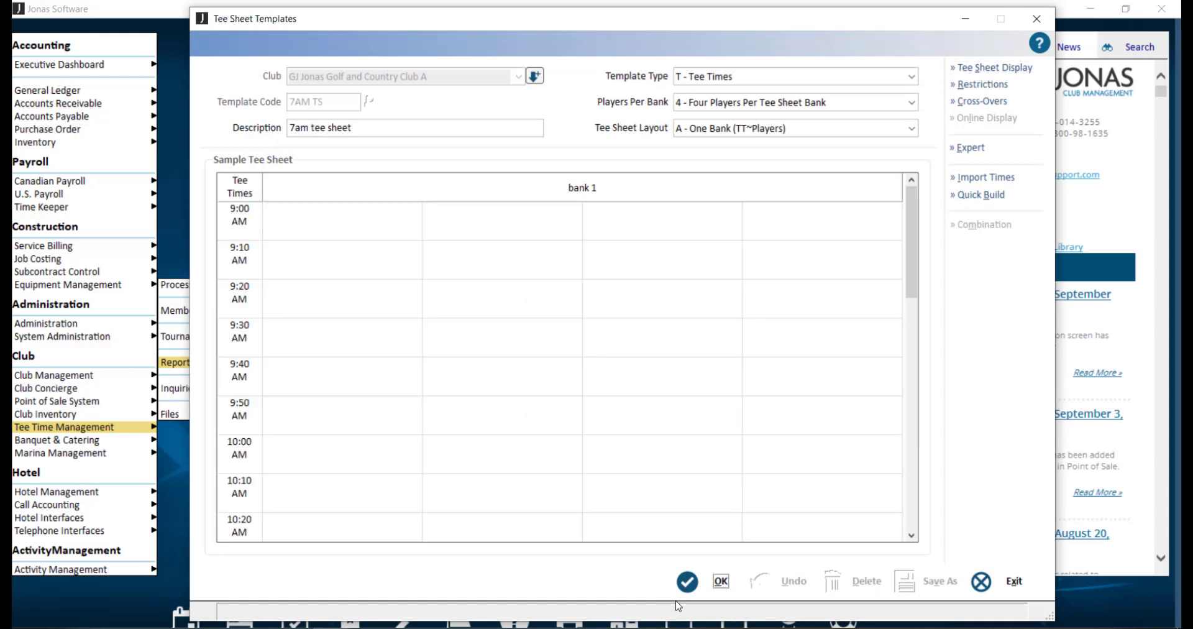
Step: Examine the template's tee time restriction details and its cross-over and cross-under details, accepting each
{"action": "left_click", "coordinate": [1008, 87]}
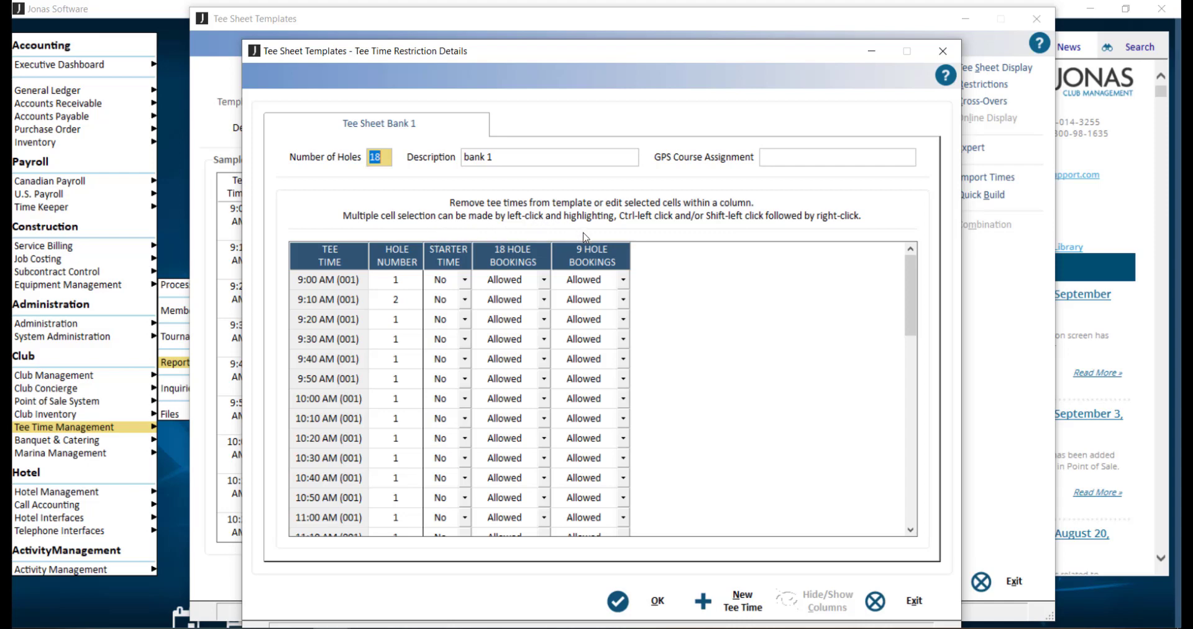
{"action": "left_click", "coordinate": [660, 601]}
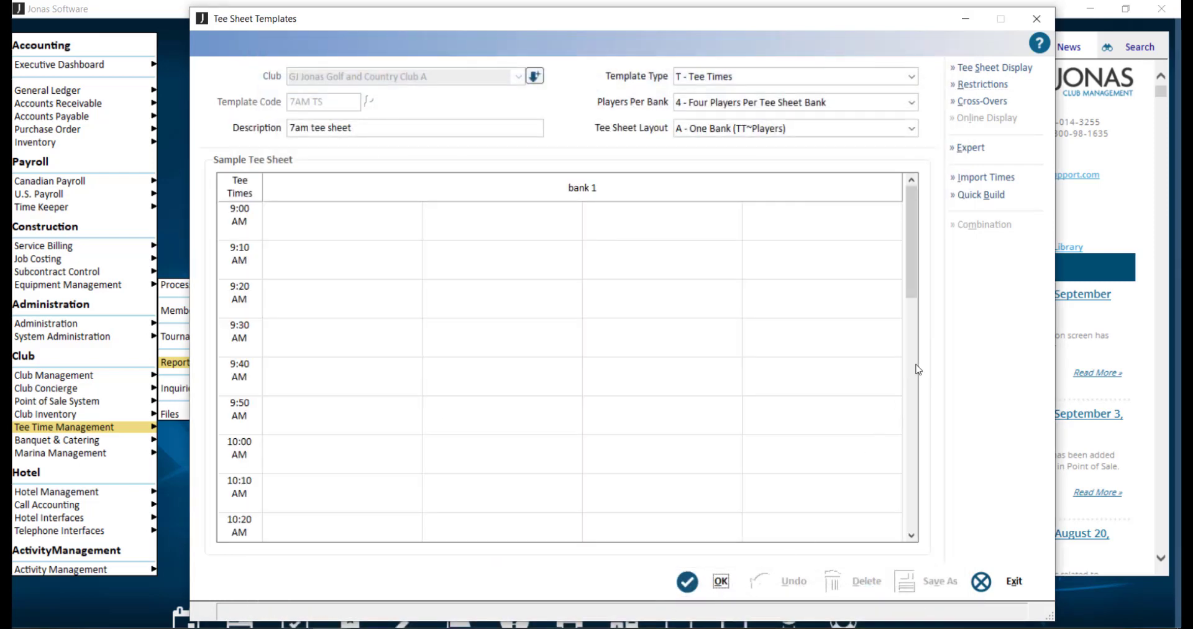
{"action": "left_click", "coordinate": [1014, 101]}
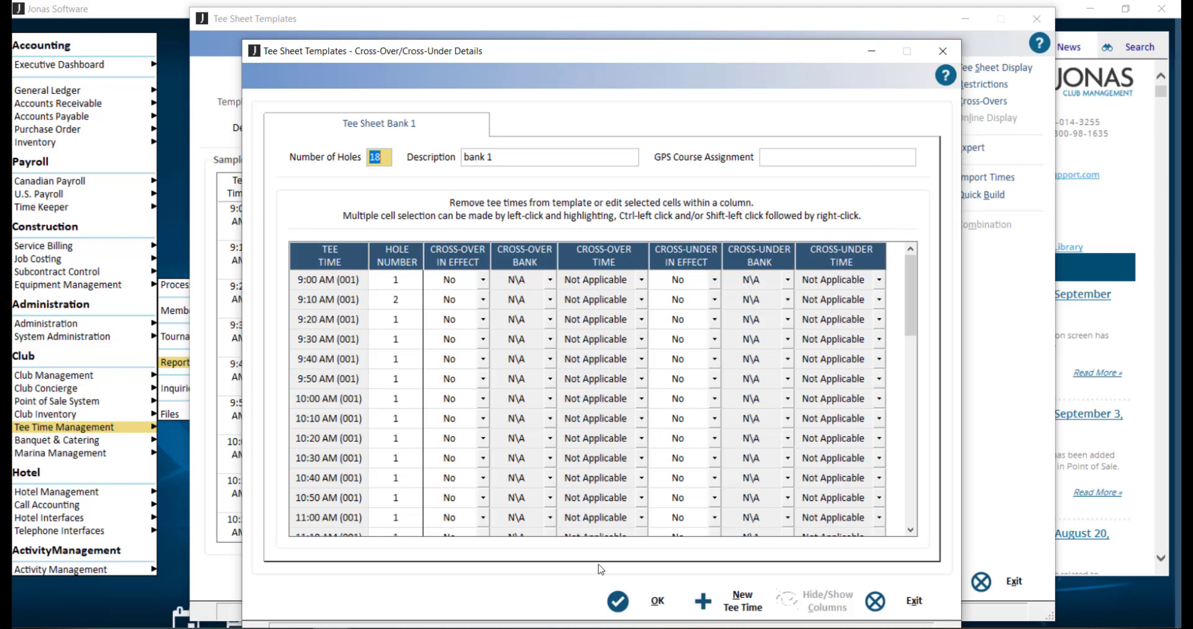
{"action": "left_click", "coordinate": [623, 605]}
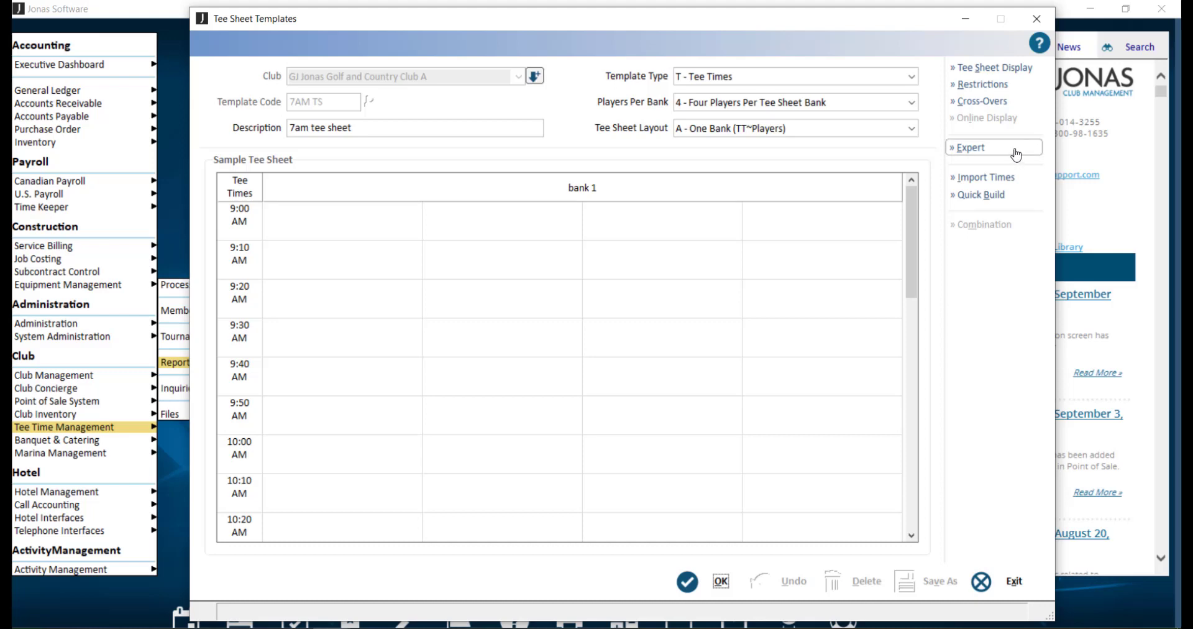
Step: Open the Expert details for bank 1, examine which columns can be hidden or shown, and accept the details
{"action": "left_click", "coordinate": [1016, 150]}
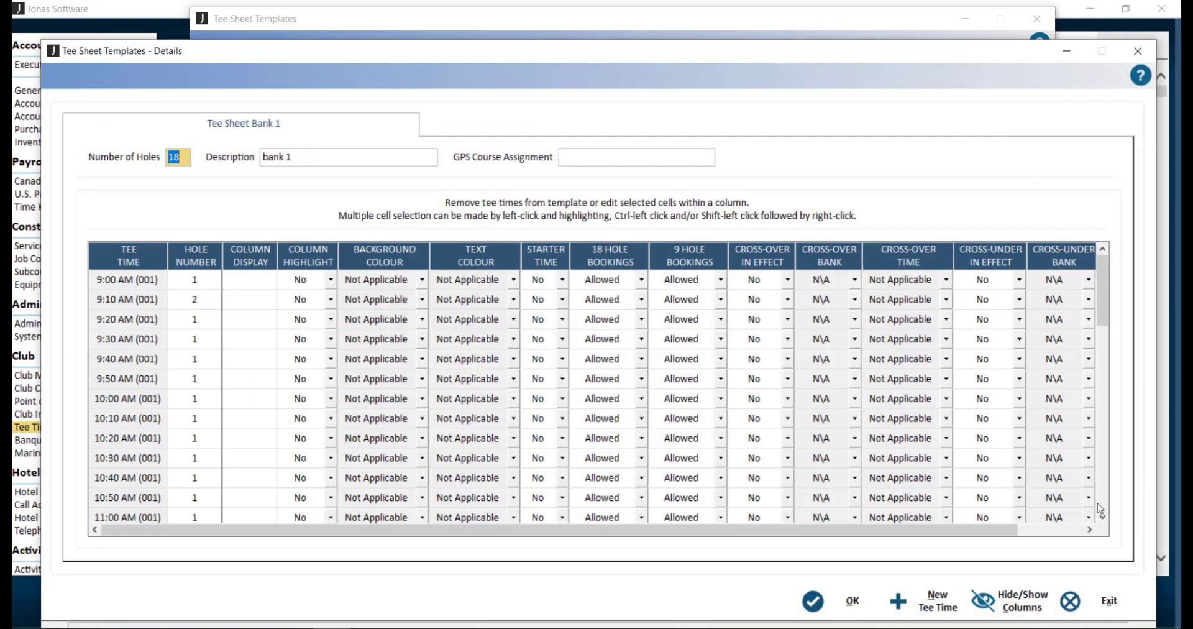
{"action": "left_click", "coordinate": [1042, 614]}
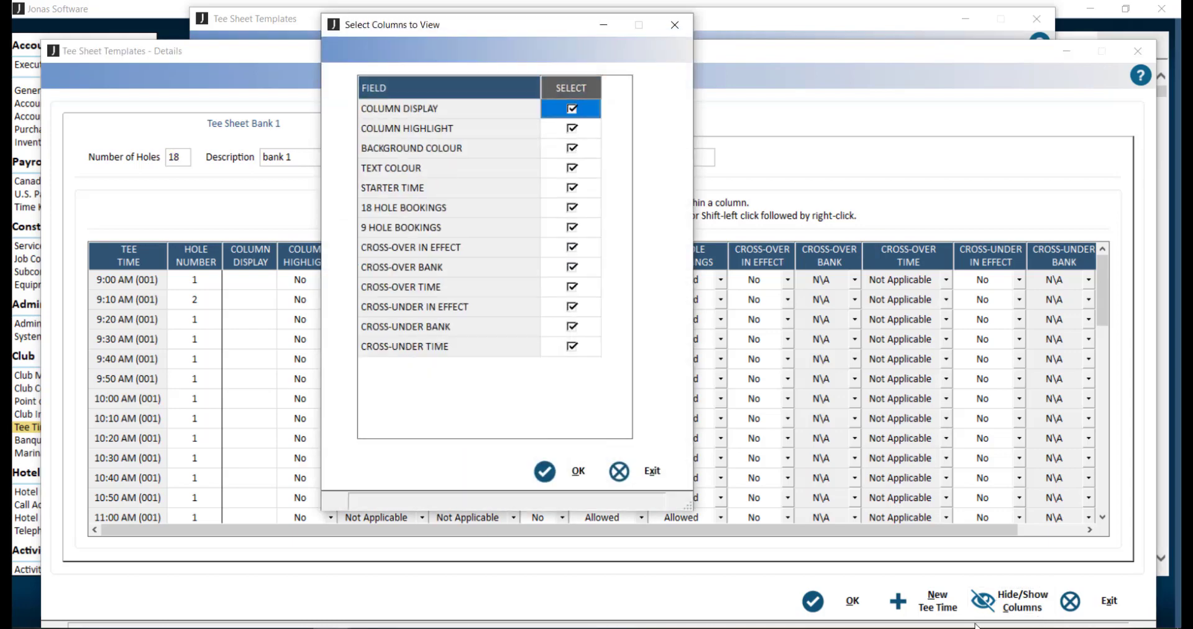
{"action": "left_click", "coordinate": [651, 470]}
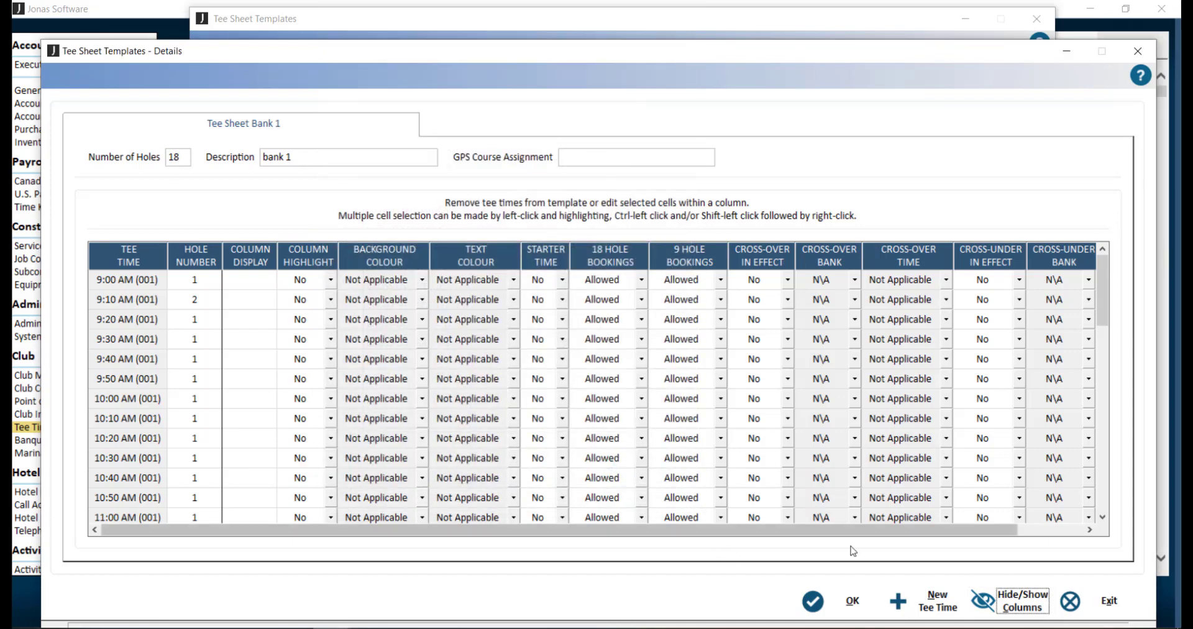
{"action": "left_click", "coordinate": [853, 600]}
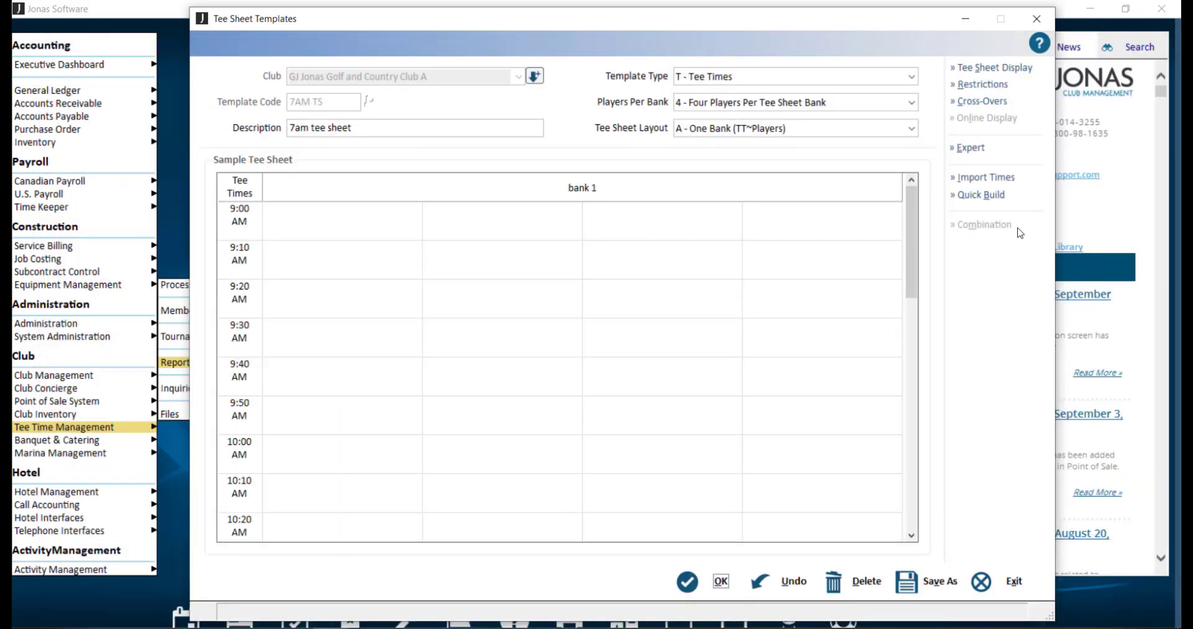
Step: Switch the template type to Combination Template, view its primary and secondary template fields, and switch back to Tee Times
{"action": "left_click", "coordinate": [910, 76]}
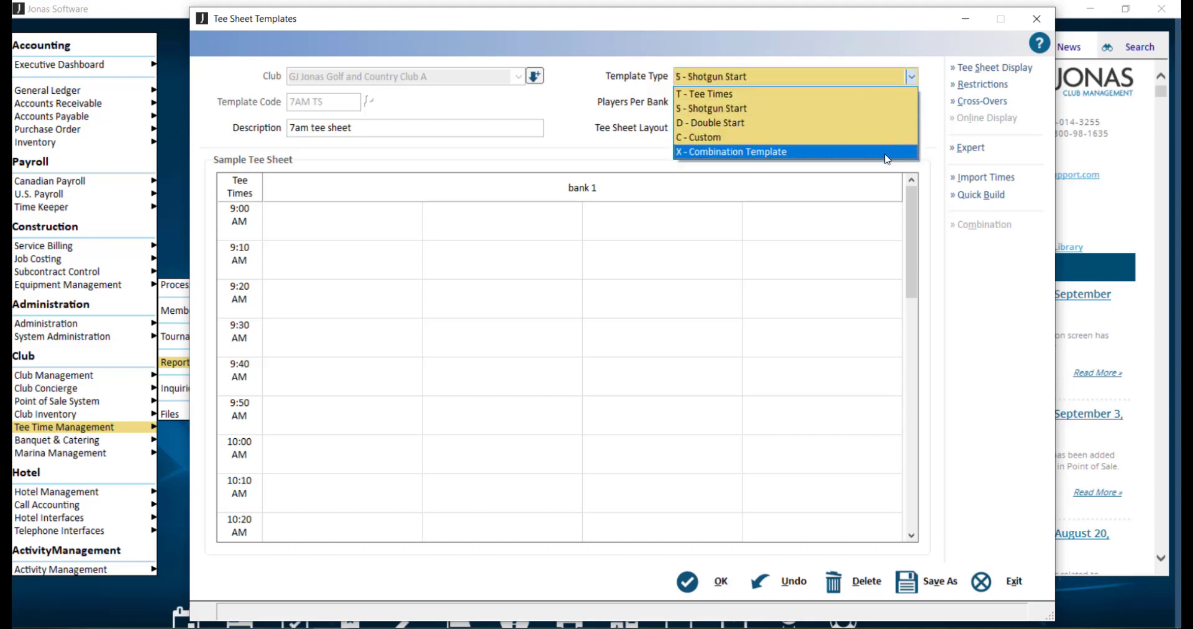
{"action": "left_click", "coordinate": [886, 153]}
{"action": "left_click", "coordinate": [996, 224]}
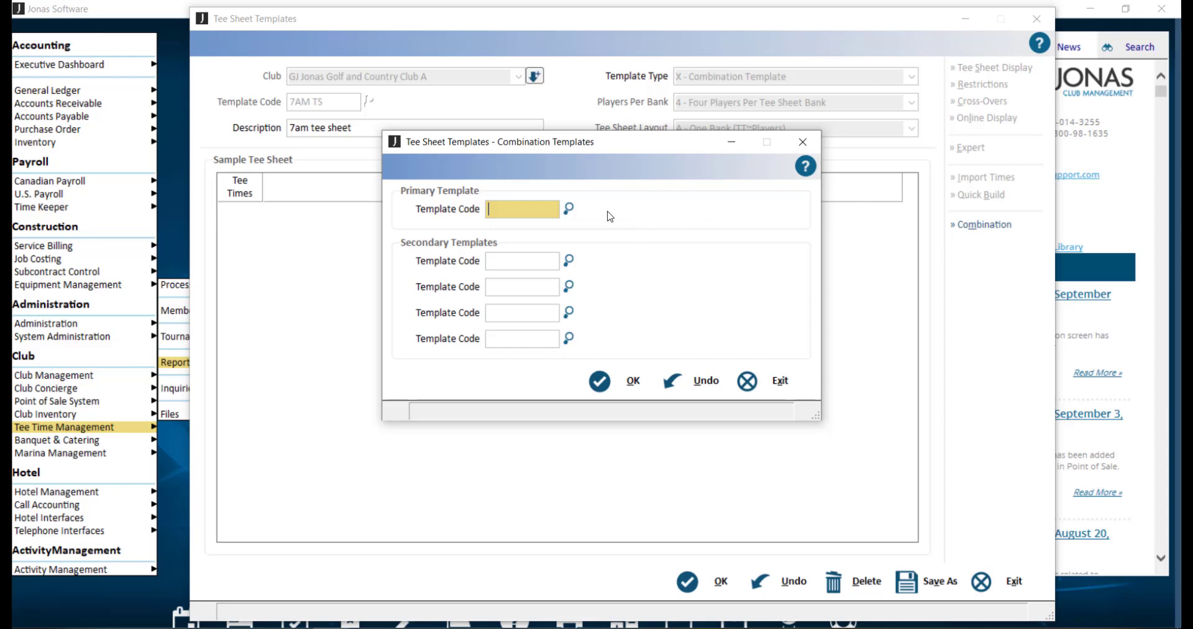
{"action": "left_click", "coordinate": [776, 381]}
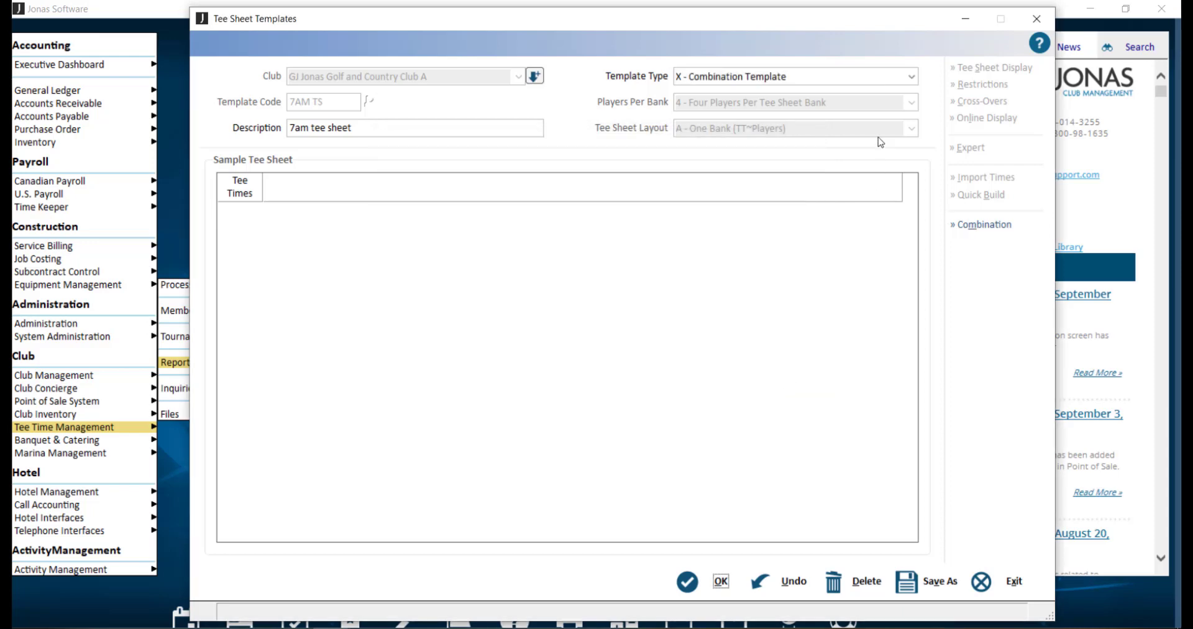
{"action": "left_click", "coordinate": [911, 76]}
{"action": "left_click", "coordinate": [838, 94]}
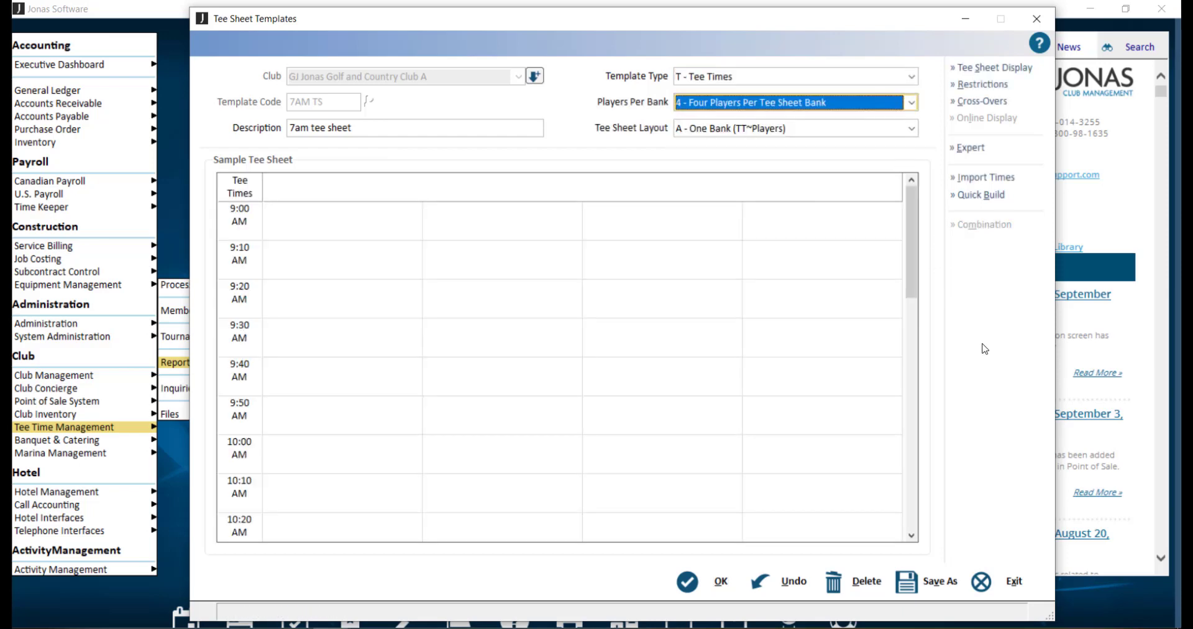
Step: Save the 7am tee sheet template and leave the template setup
{"action": "left_click", "coordinate": [721, 585]}
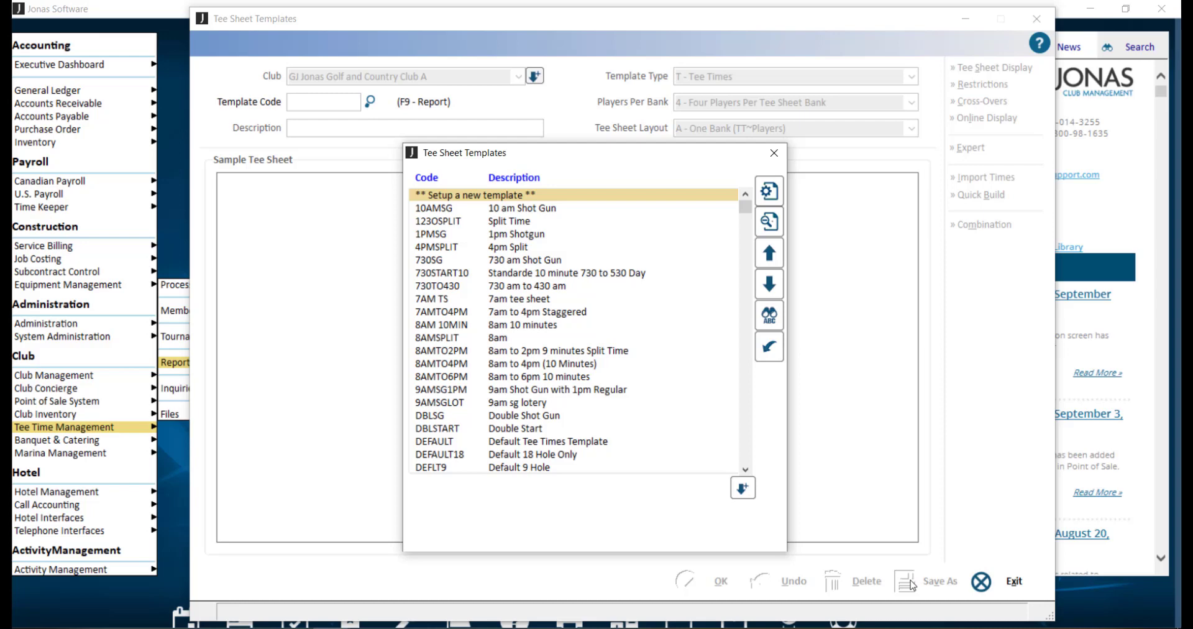
{"action": "key", "text": "Escape"}
{"action": "key", "text": "Escape"}
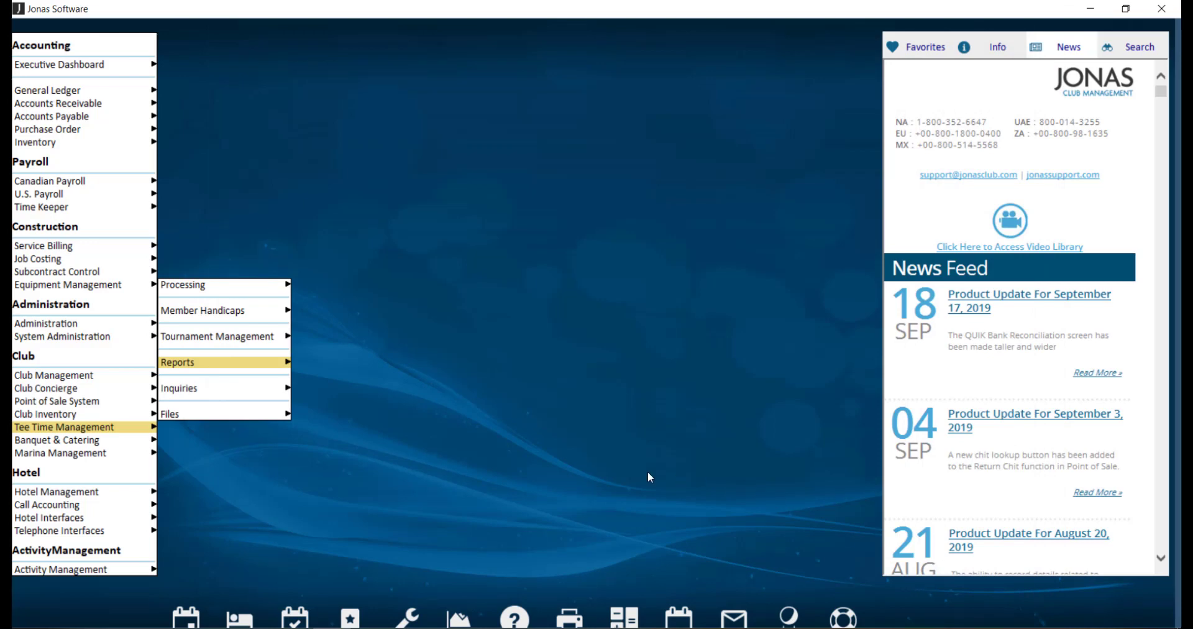
Step: Open the setup of The Royal Govan Golf Course and view the templates available as its default tee sheet template
{"action": "left_click", "coordinate": [277, 416]}
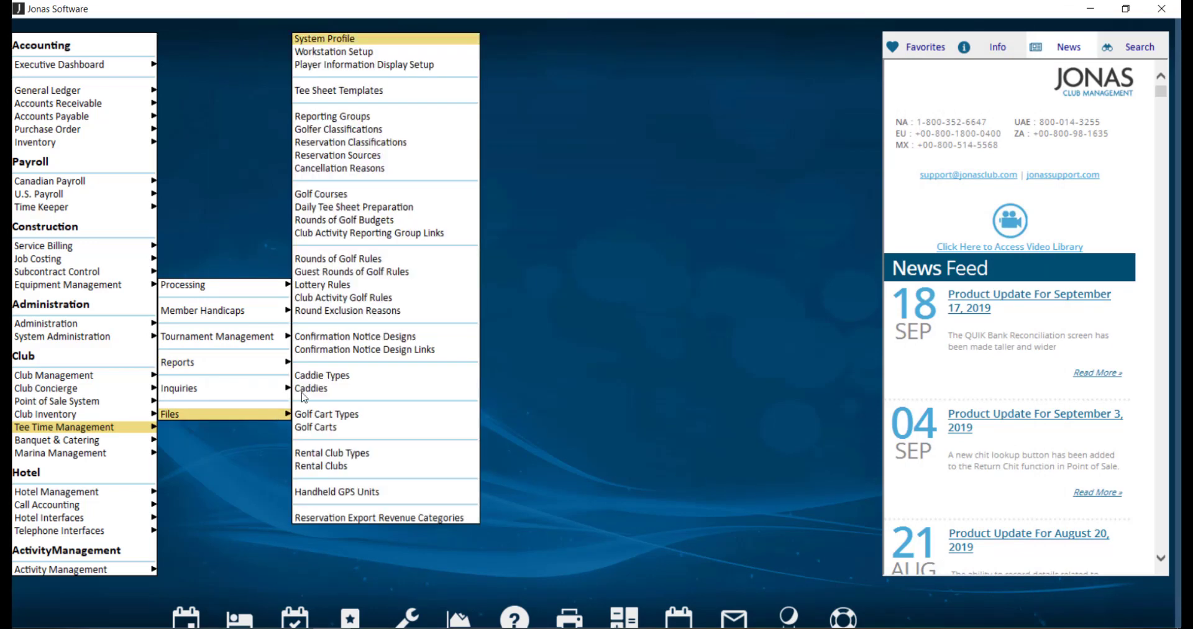
{"action": "left_click", "coordinate": [375, 194]}
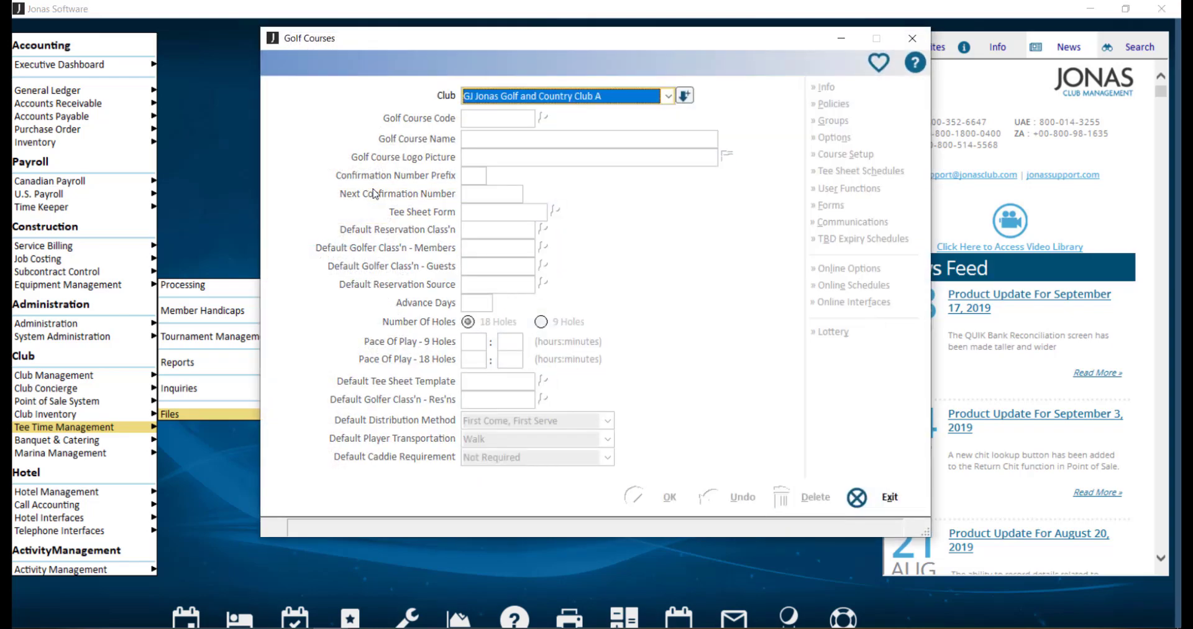
{"action": "key", "text": "Return"}
{"action": "key", "text": "Down"}
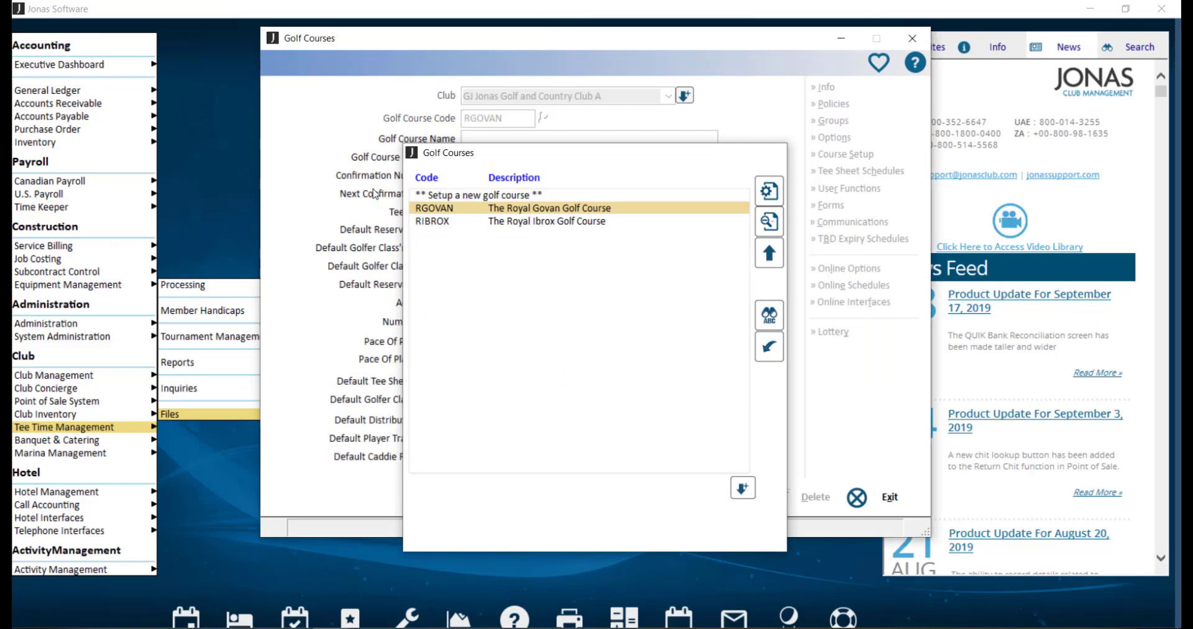
{"action": "key", "text": "Return"}
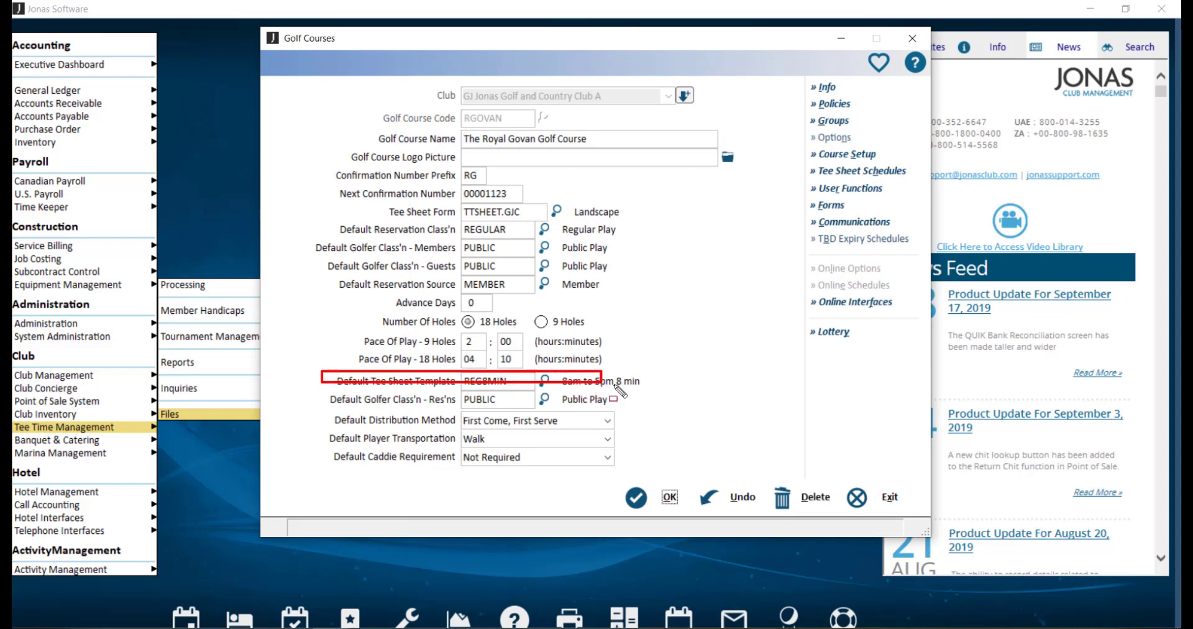
{"action": "left_click", "coordinate": [528, 383]}
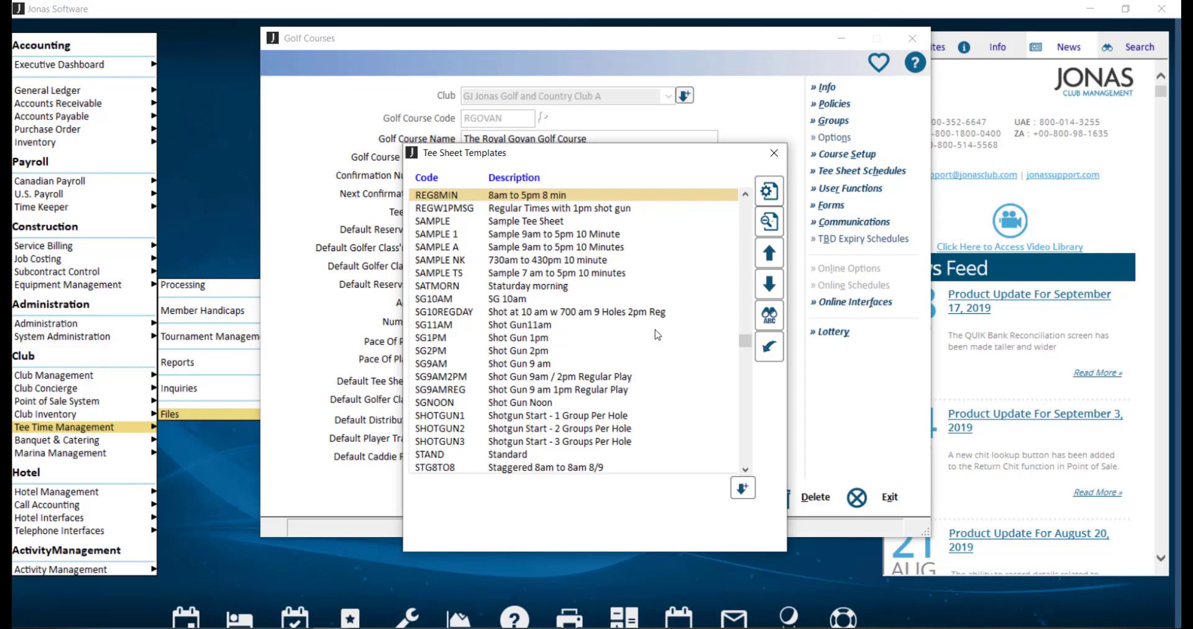
{"action": "left_click", "coordinate": [775, 155]}
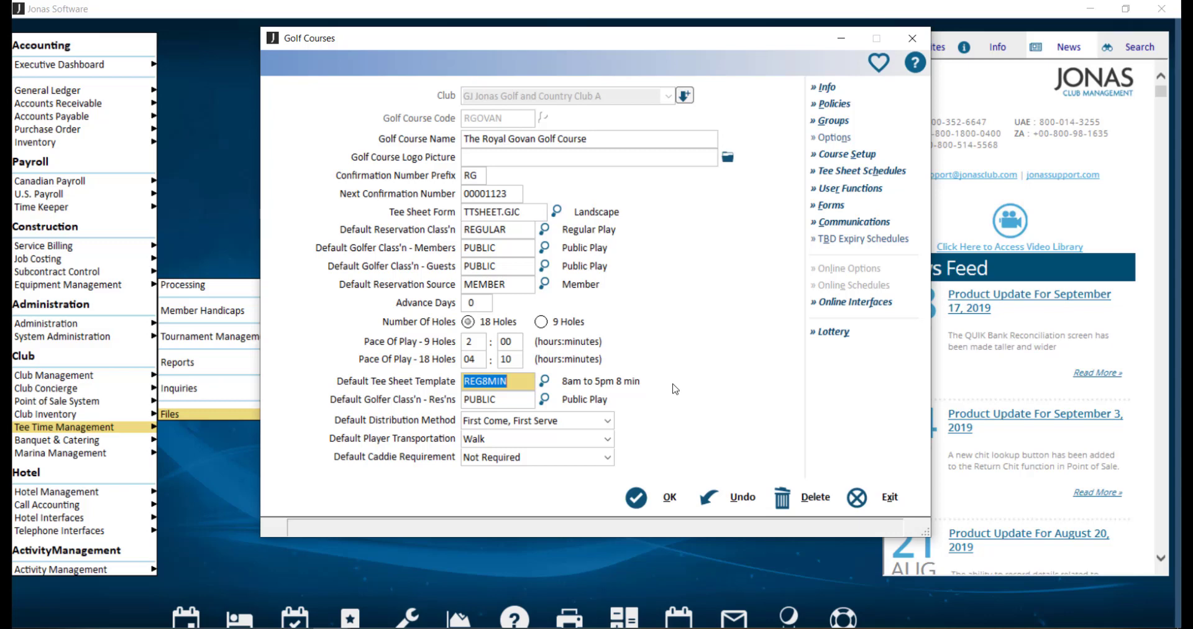
Step: Open the golf course's tee sheet schedules and examine the templates and distribution methods of the Default schedule
{"action": "left_click", "coordinate": [911, 179]}
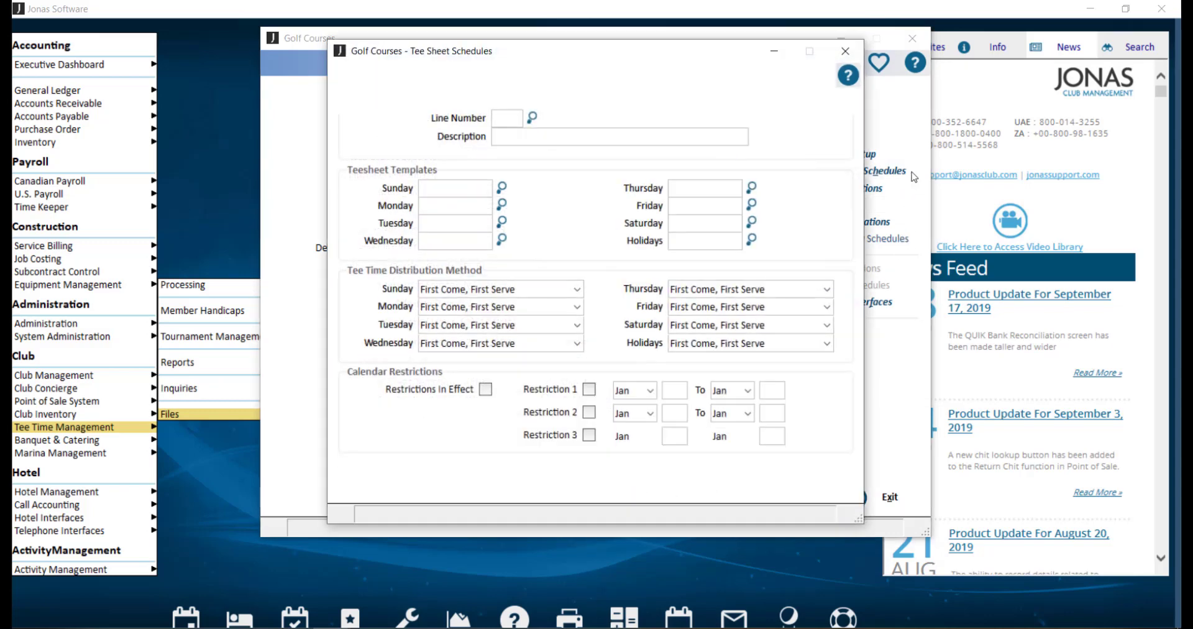
{"action": "left_click", "coordinate": [532, 117]}
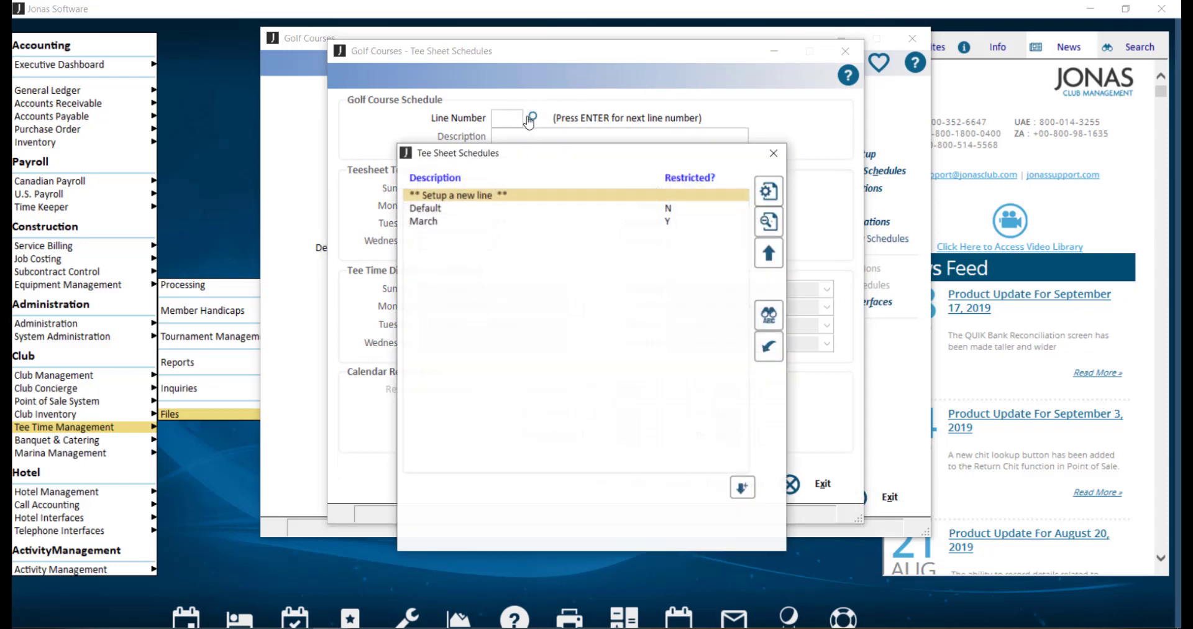
{"action": "double_click", "coordinate": [485, 210]}
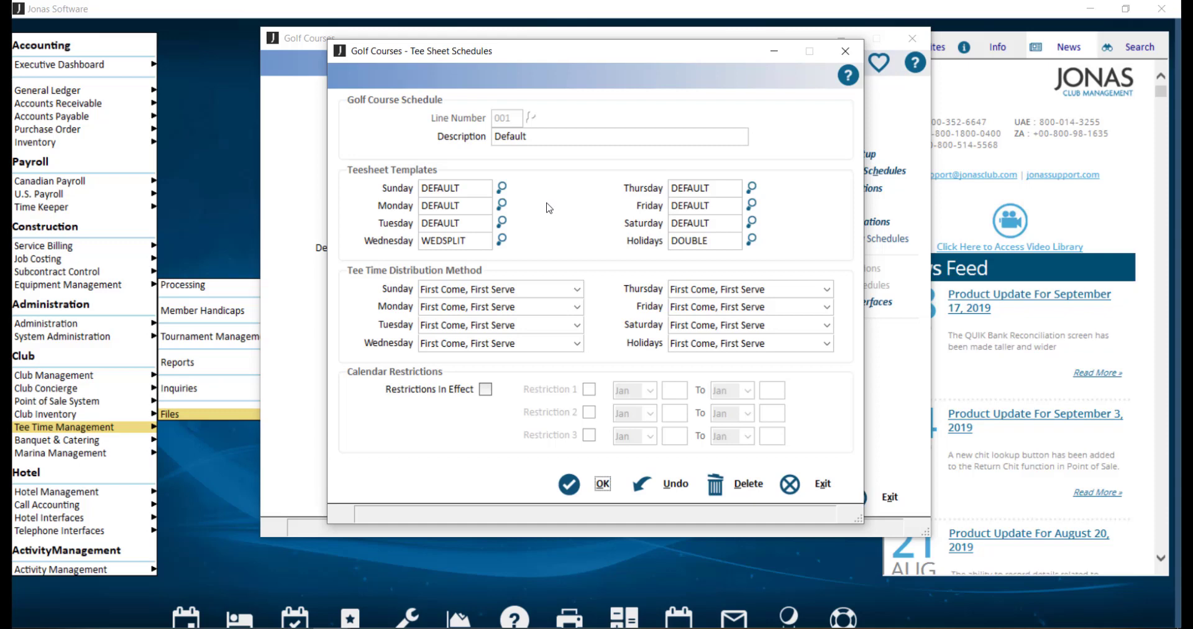
{"action": "left_click", "coordinate": [606, 484]}
{"action": "left_click", "coordinate": [794, 484]}
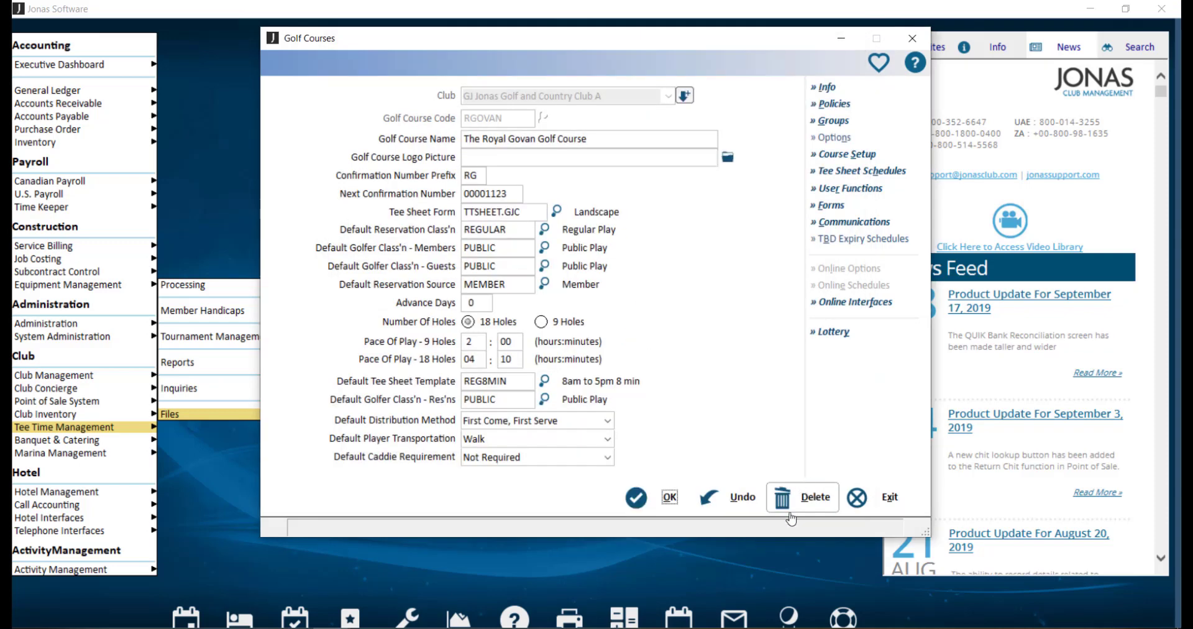
Step: Accept the golf course settings and leave the Golf Courses setup
{"action": "left_click", "coordinate": [663, 504]}
{"action": "key", "text": "Escape"}
{"action": "key", "text": "Escape"}
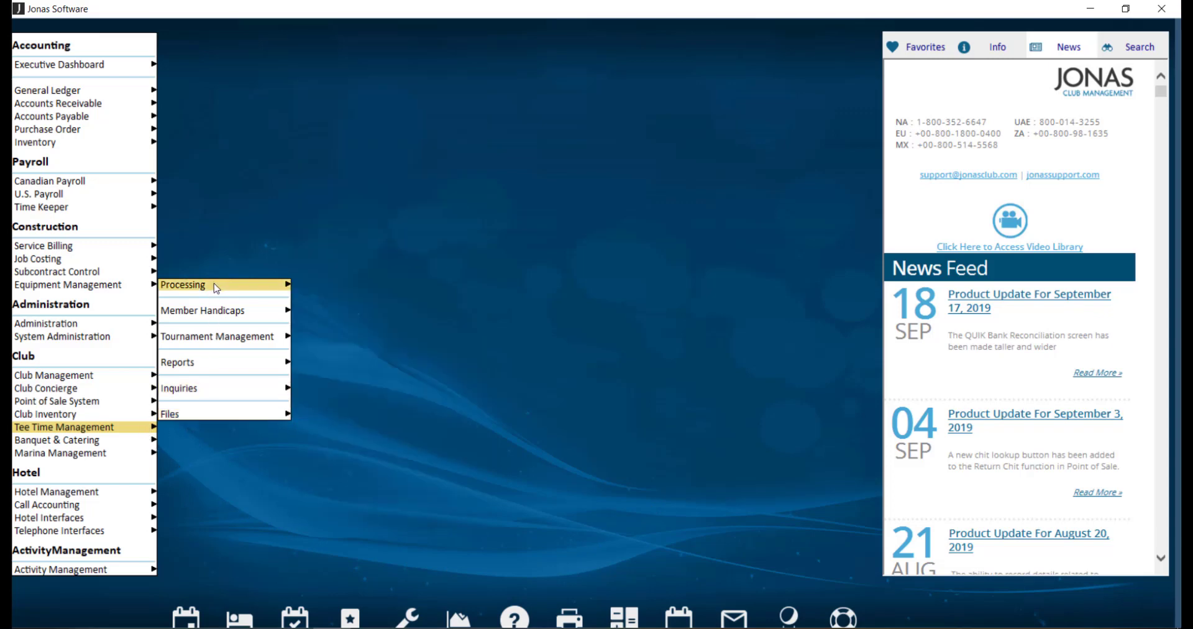
Step: Open Tee Time Reservations for GJ Jonas Golf and Country Club A
{"action": "mouse_move", "coordinate": [214, 286]}
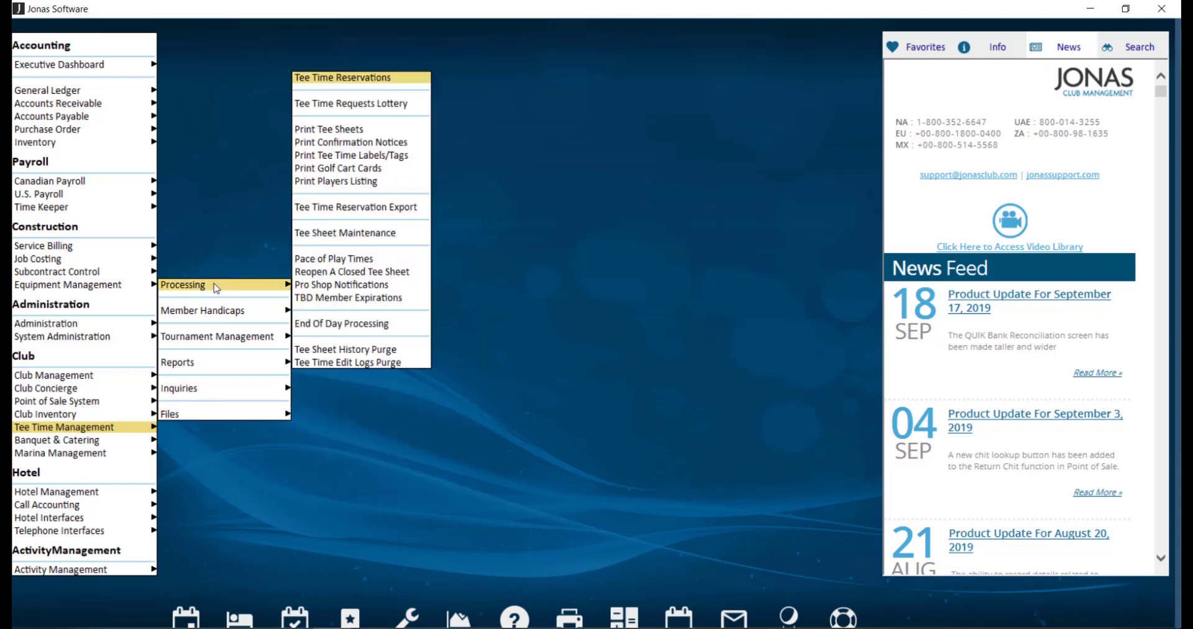
{"action": "left_click", "coordinate": [397, 81]}
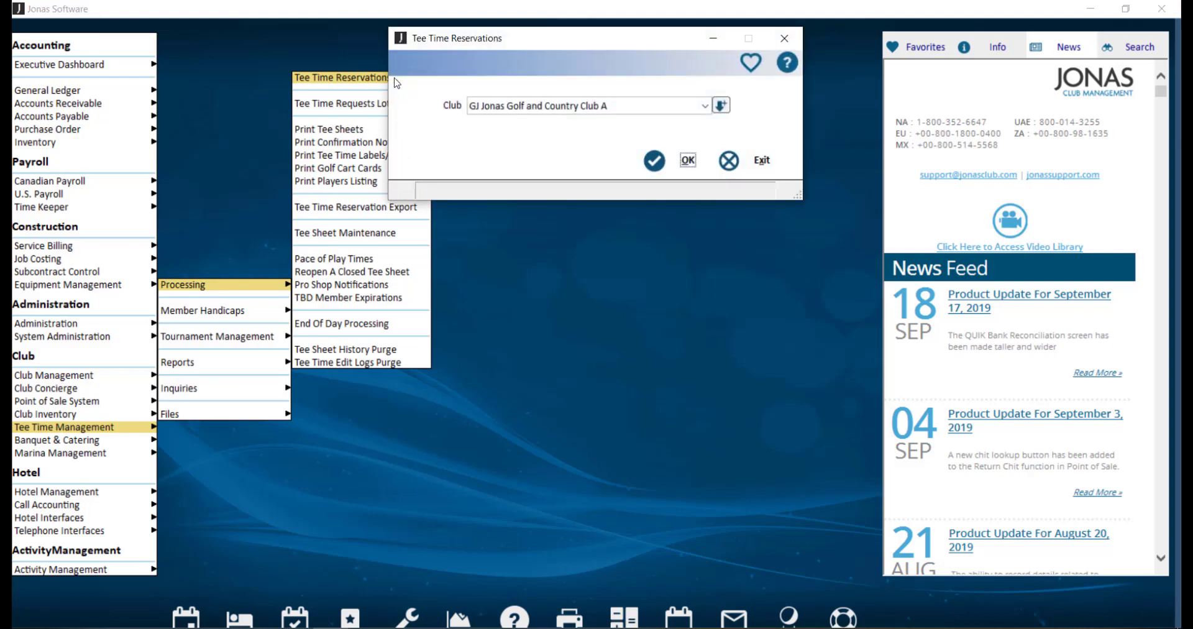
{"action": "key", "text": "Return"}
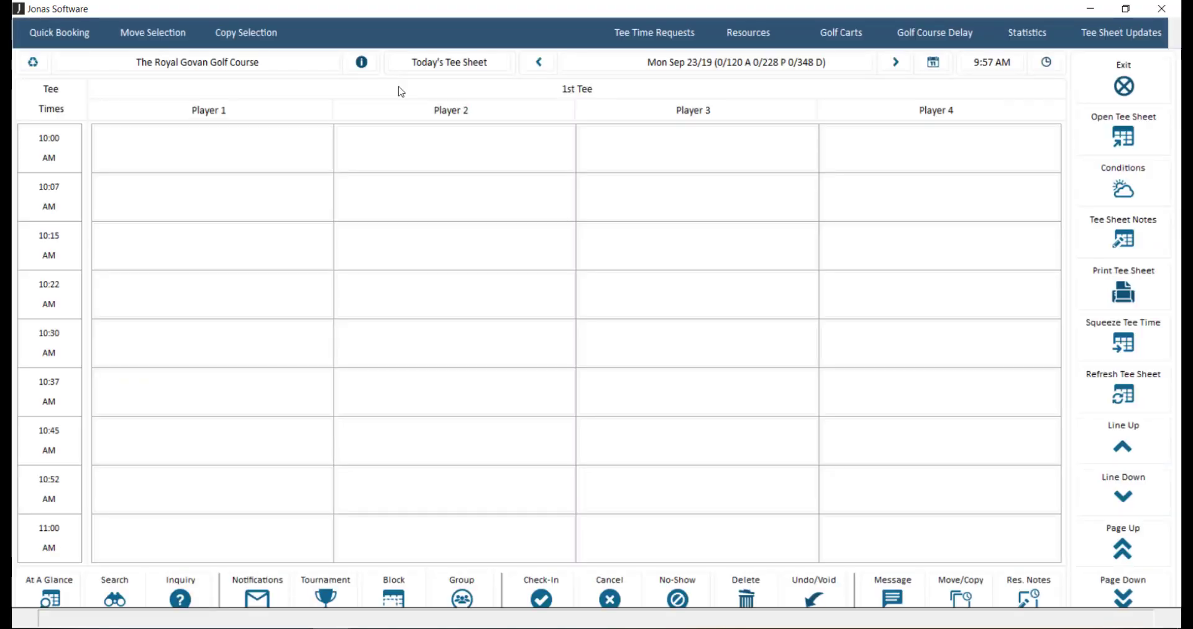
Step: Start creating a new tee sheet for October 7, 2019 at The Royal Govan Golf Course
{"action": "left_click", "coordinate": [1096, 148]}
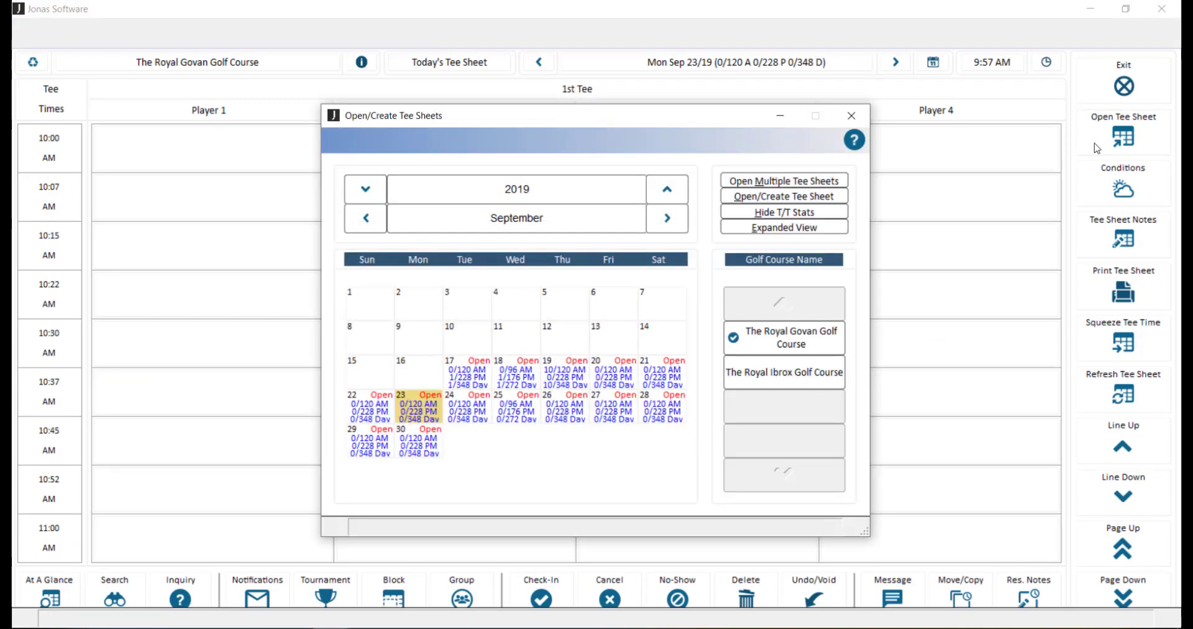
{"action": "left_click", "coordinate": [668, 220]}
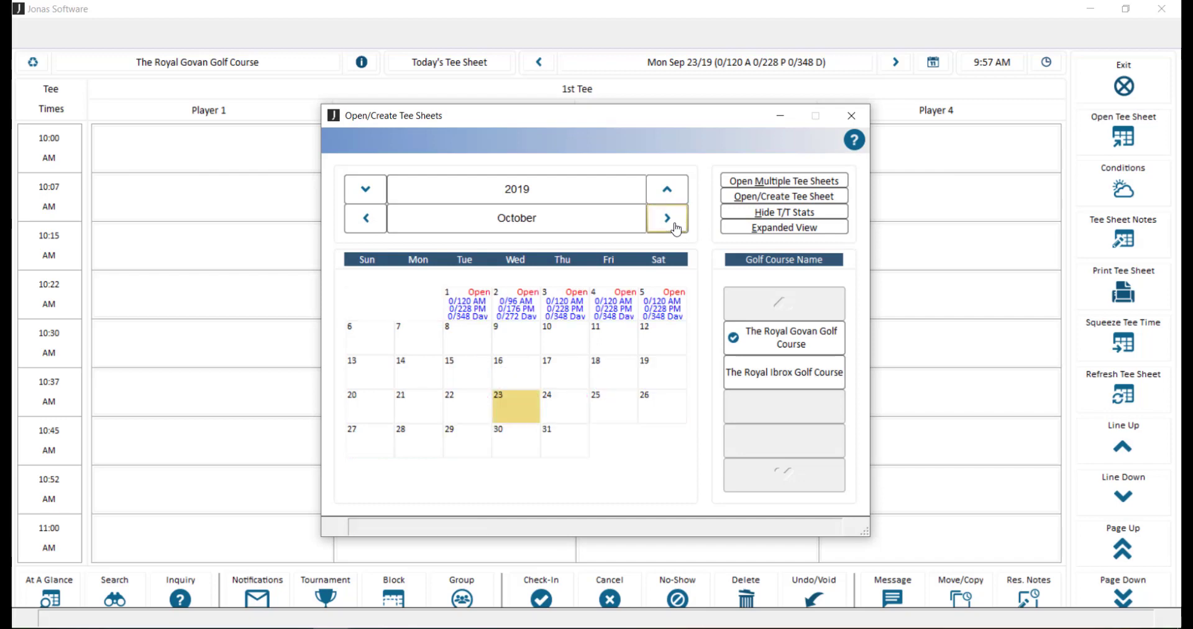
{"action": "left_click", "coordinate": [410, 341]}
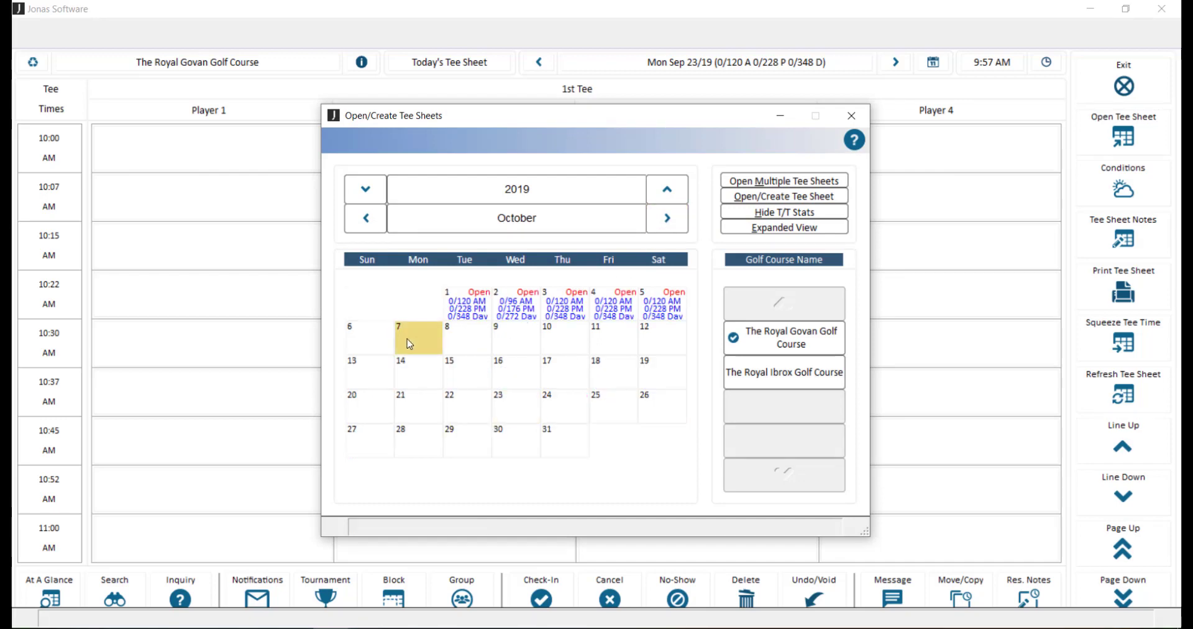
{"action": "left_click", "coordinate": [839, 196]}
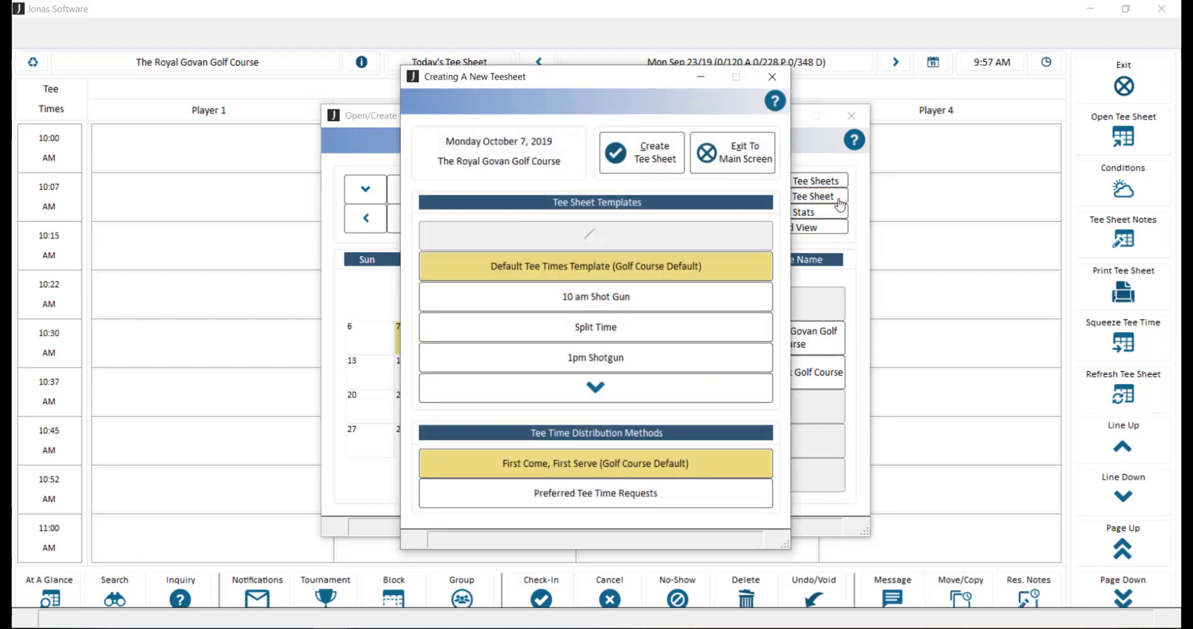